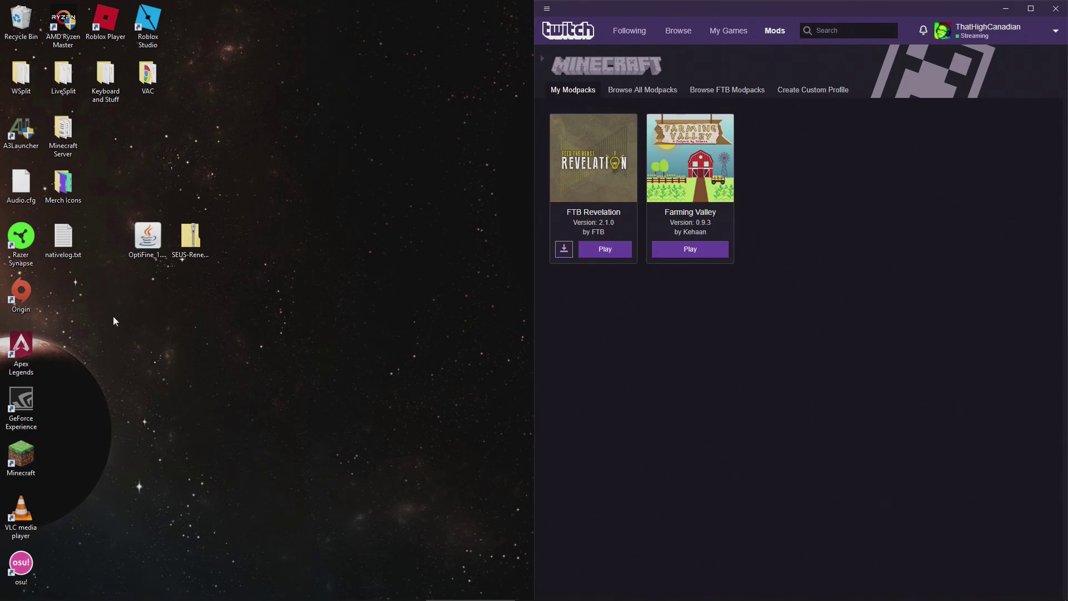
Open the FTB Revelation modpack's profile from the installed Minecraft modpacks
{"action": "left_click", "coordinate": [147, 239]}
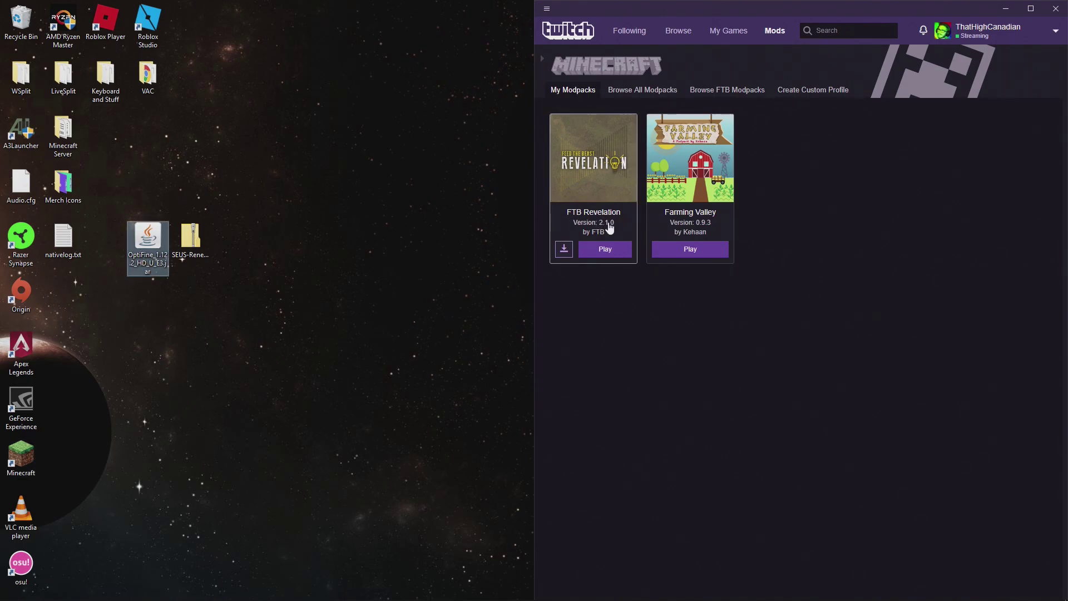
{"action": "left_click", "coordinate": [616, 285]}
{"action": "left_click", "coordinate": [619, 236]}
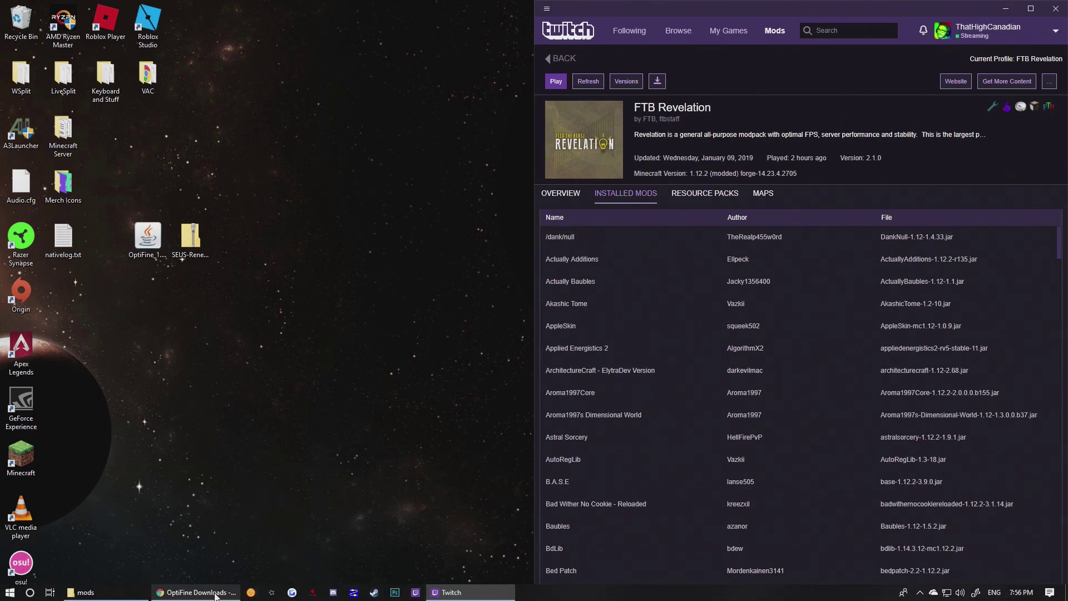
Switch to Chrome and examine the OptiFine 1.12.2 HD U E3 entry on the OptiFine downloads page
{"action": "left_click", "coordinate": [215, 594]}
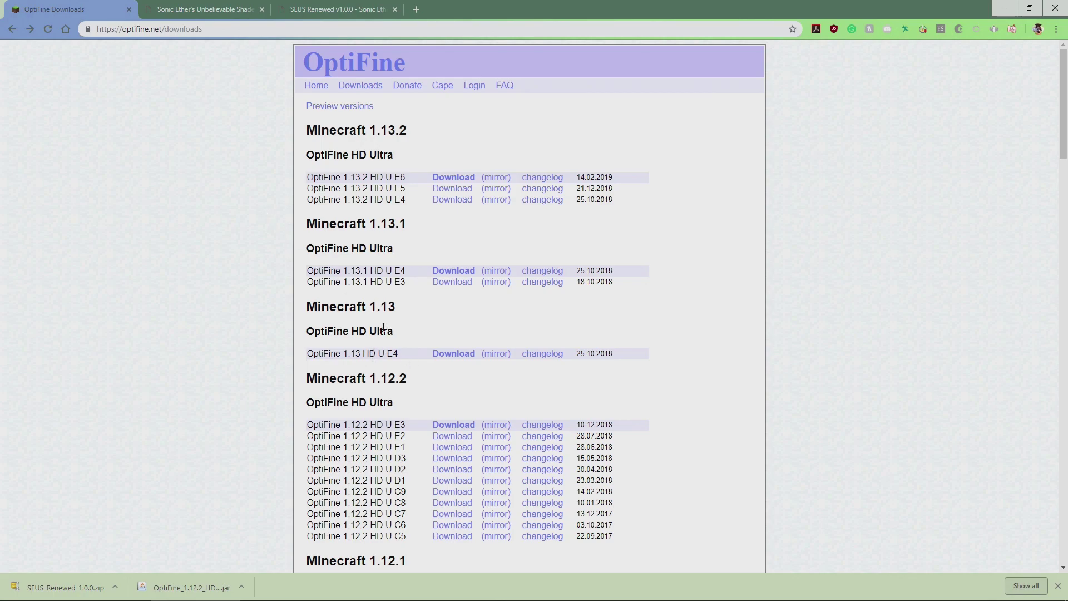
{"action": "left_click_drag", "start_coordinate": [307, 429], "coordinate": [626, 434]}
{"action": "left_click", "coordinate": [626, 433]}
Review the SEUS Renewed v1.0.0 download pages, return to the OptiFine page, and minimize the browser
{"action": "left_click", "coordinate": [187, 6]}
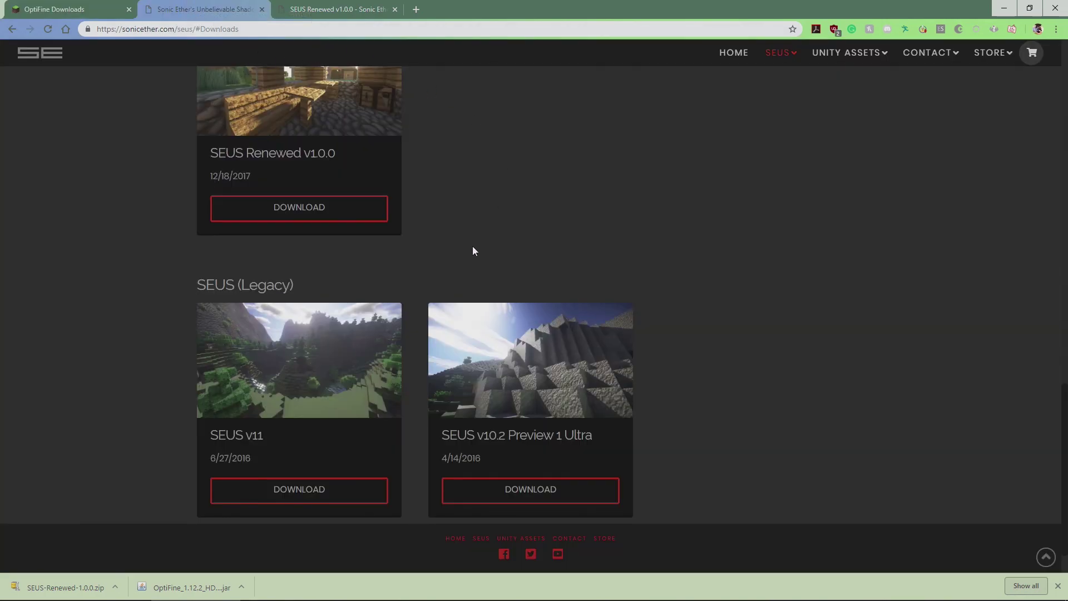
{"action": "scroll", "coordinate": [479, 254], "scroll_direction": "up", "scroll_amount": 2}
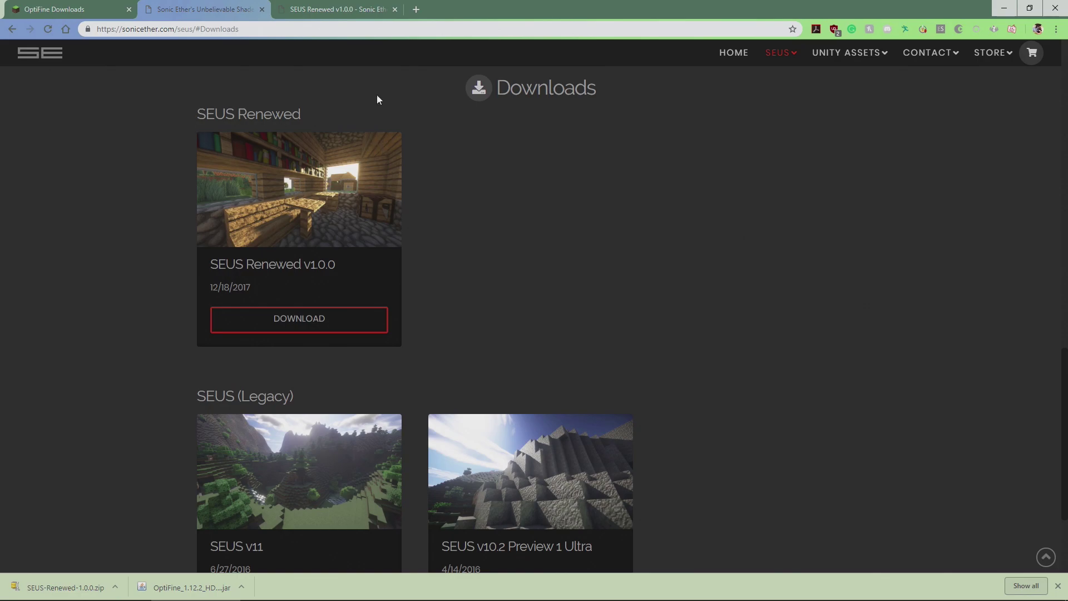
{"action": "left_click", "coordinate": [366, 7]}
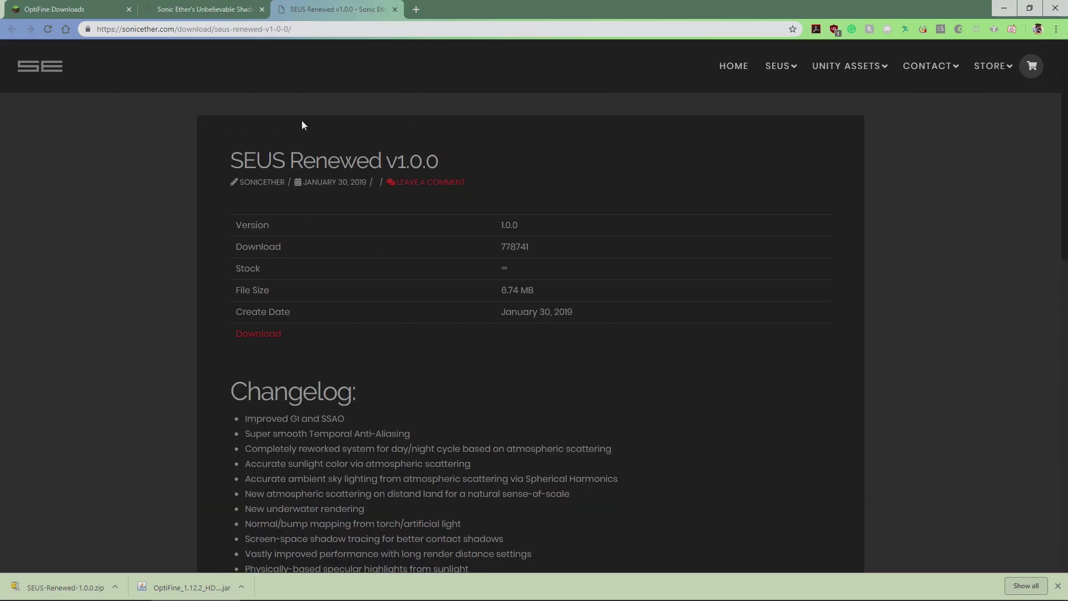
{"action": "left_click", "coordinate": [204, 8]}
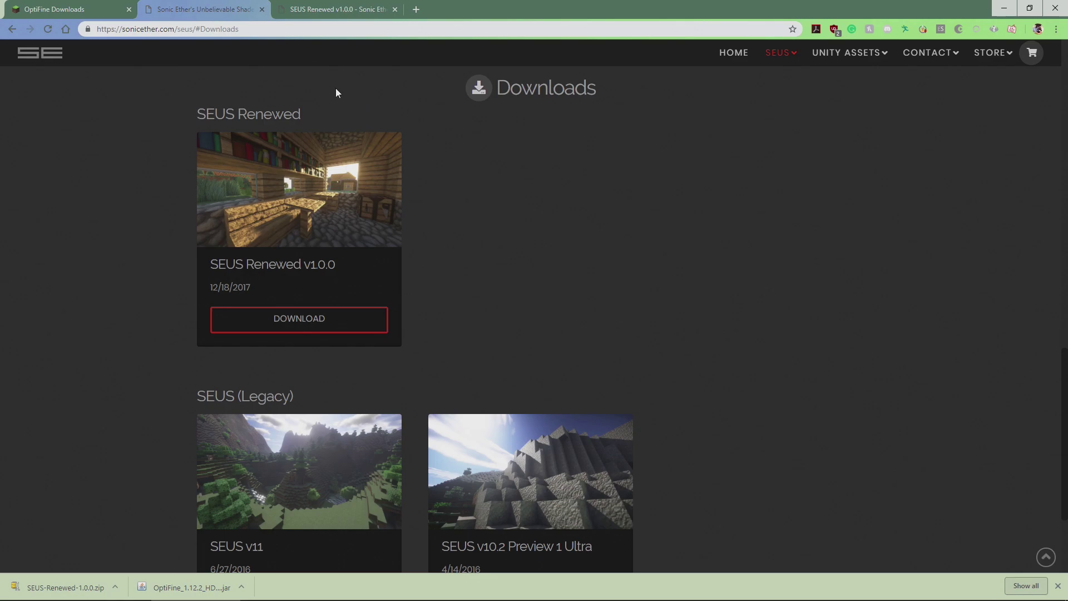
{"action": "left_click", "coordinate": [99, 7]}
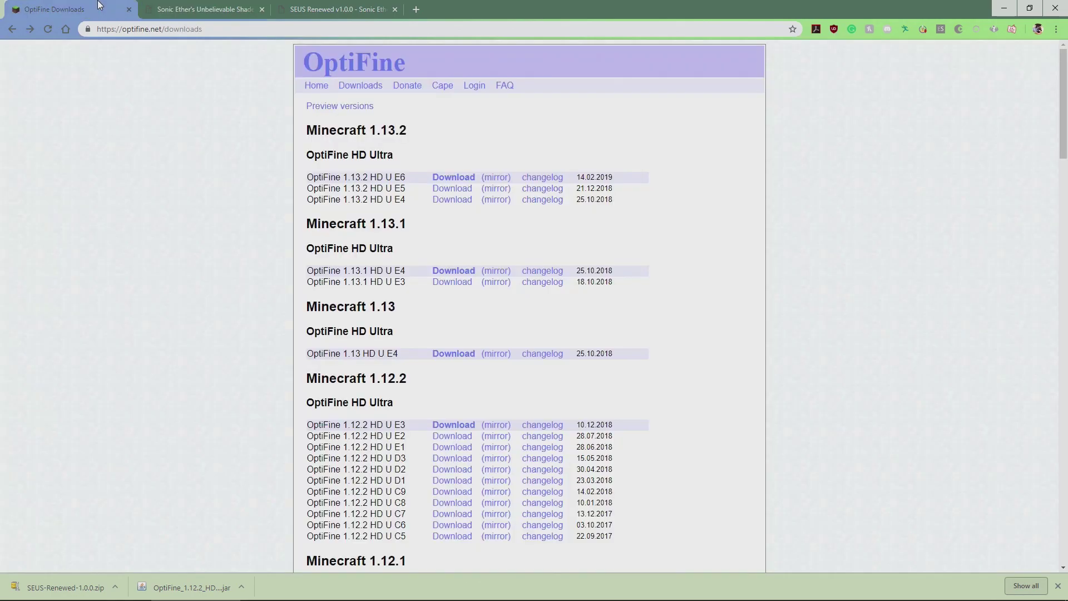
{"action": "left_click", "coordinate": [1009, 10]}
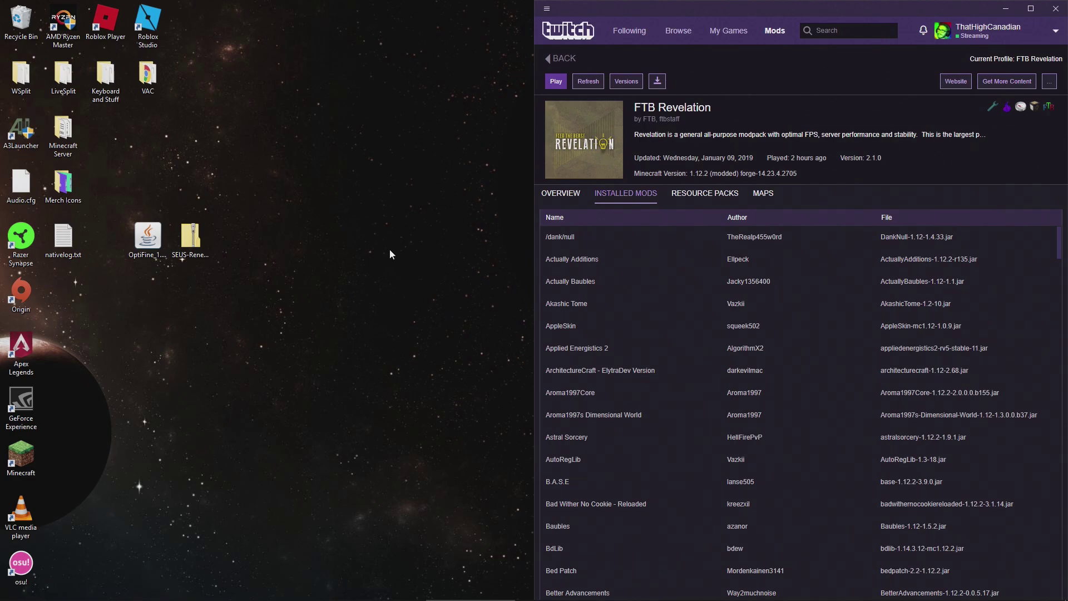
Return to the moddable games overview and open the FTB Revelation profile under Minecraft
{"action": "left_click", "coordinate": [562, 59]}
{"action": "left_click", "coordinate": [773, 32]}
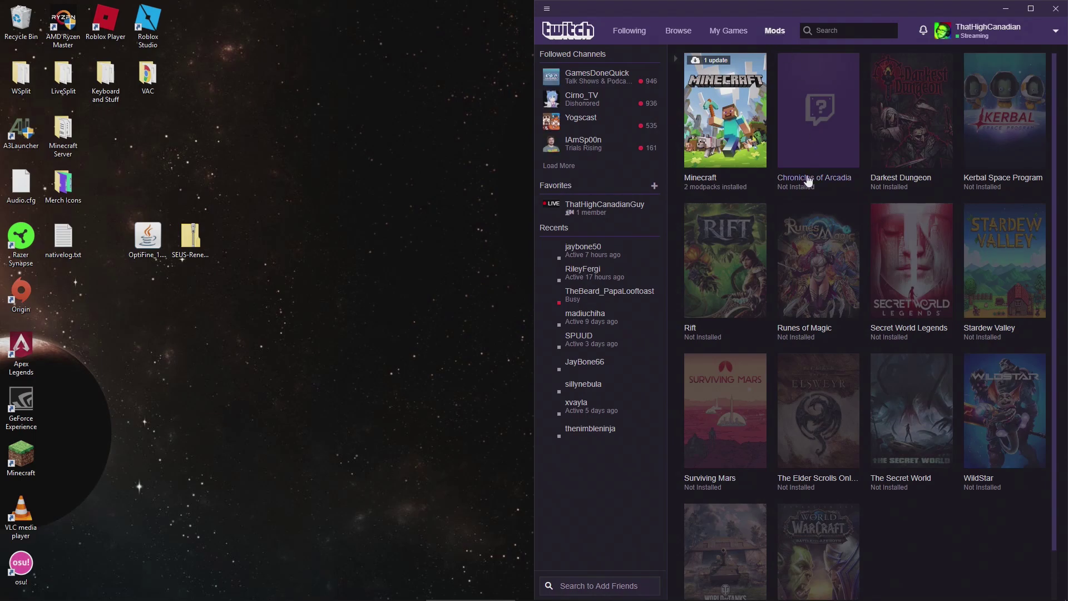
{"action": "left_click", "coordinate": [712, 80]}
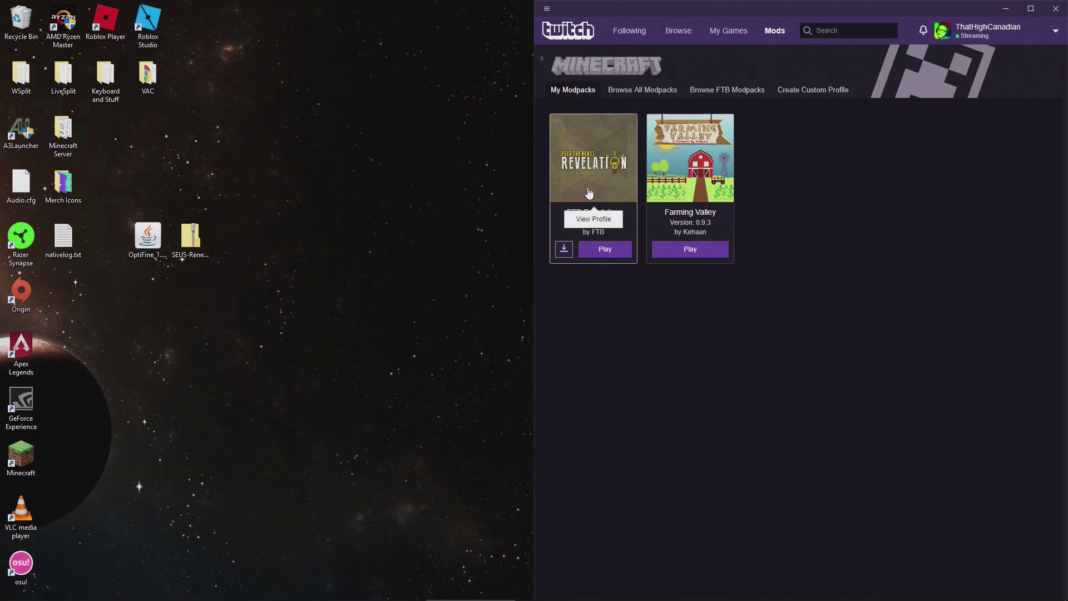
{"action": "left_click", "coordinate": [608, 165]}
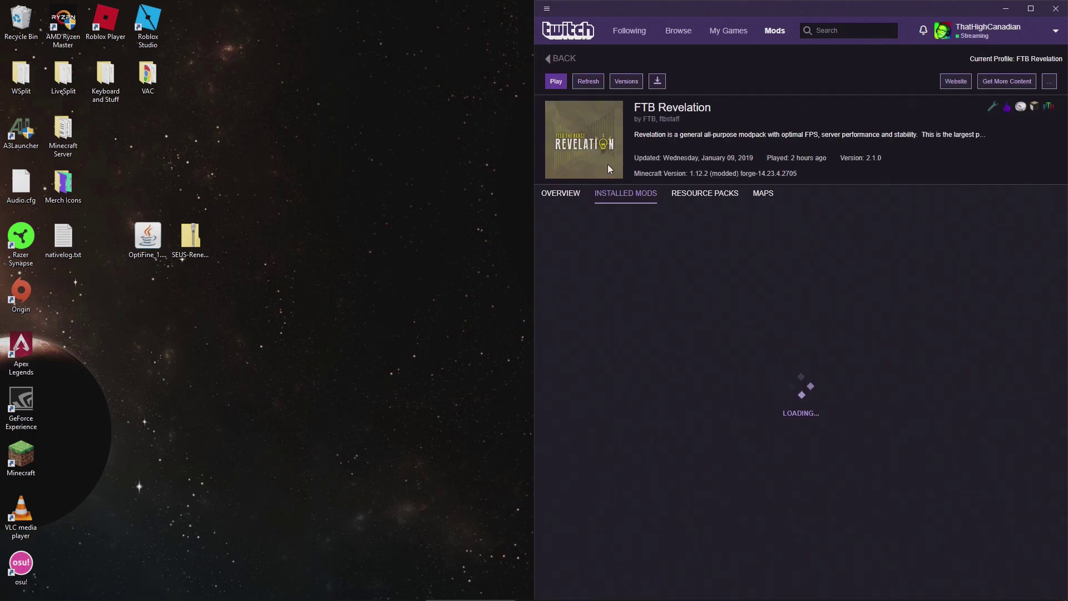
Open the FTB Revelation profile's folder and move its window clear of the desktop files
{"action": "left_click", "coordinate": [1048, 83]}
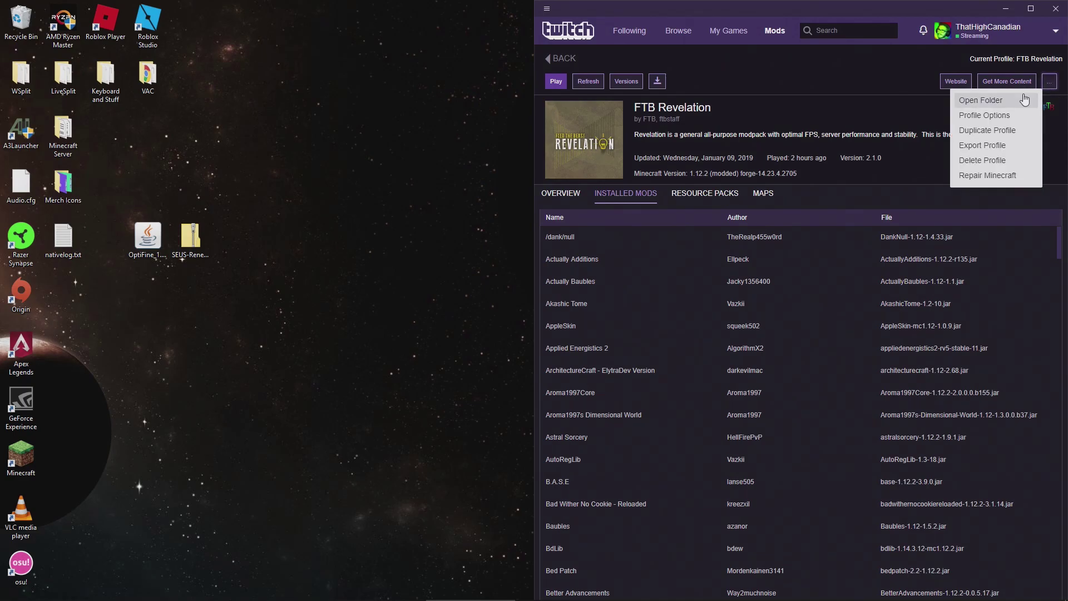
{"action": "left_click", "coordinate": [1028, 103]}
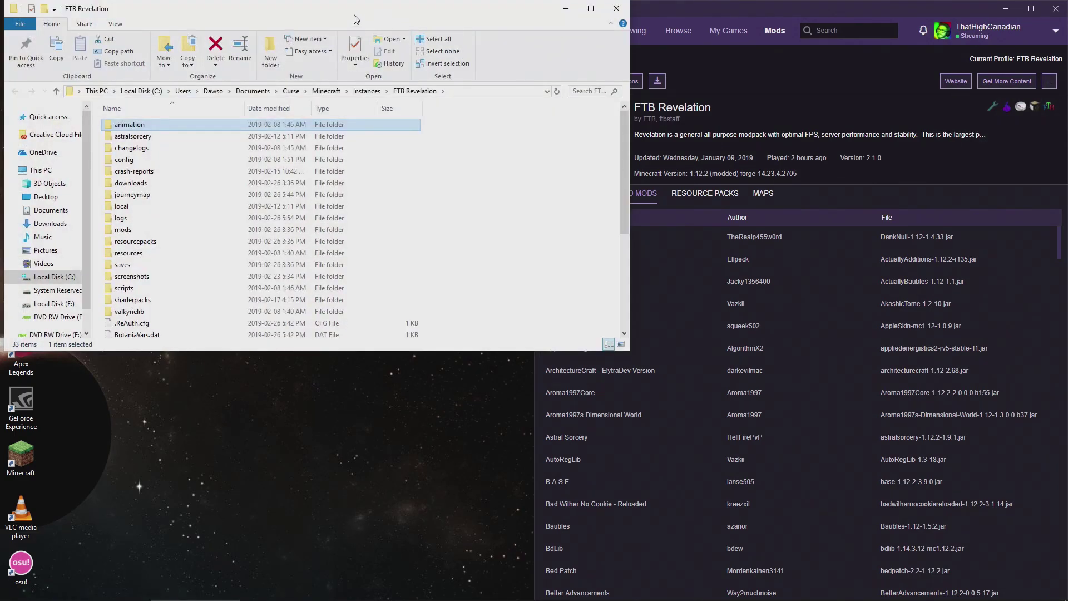
{"action": "left_click_drag", "start_coordinate": [356, 14], "coordinate": [577, 120]}
Move OptiFine_1.12.2_HD_U_E3.jar from the desktop into the FTB Revelation mods folder
{"action": "left_click", "coordinate": [147, 240]}
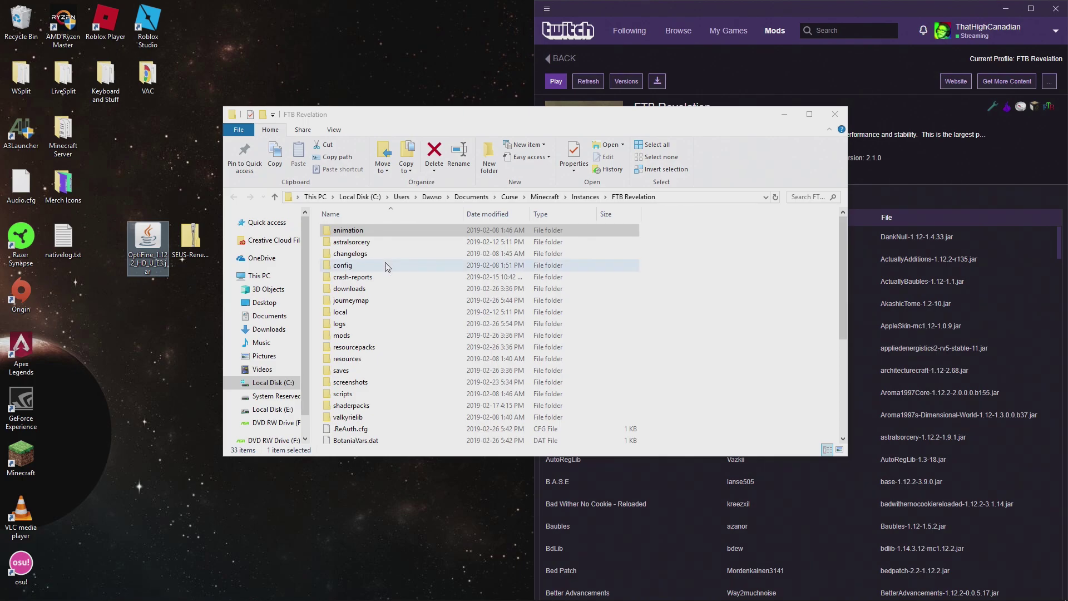
{"action": "left_click", "coordinate": [383, 338]}
{"action": "double_click", "coordinate": [383, 337]}
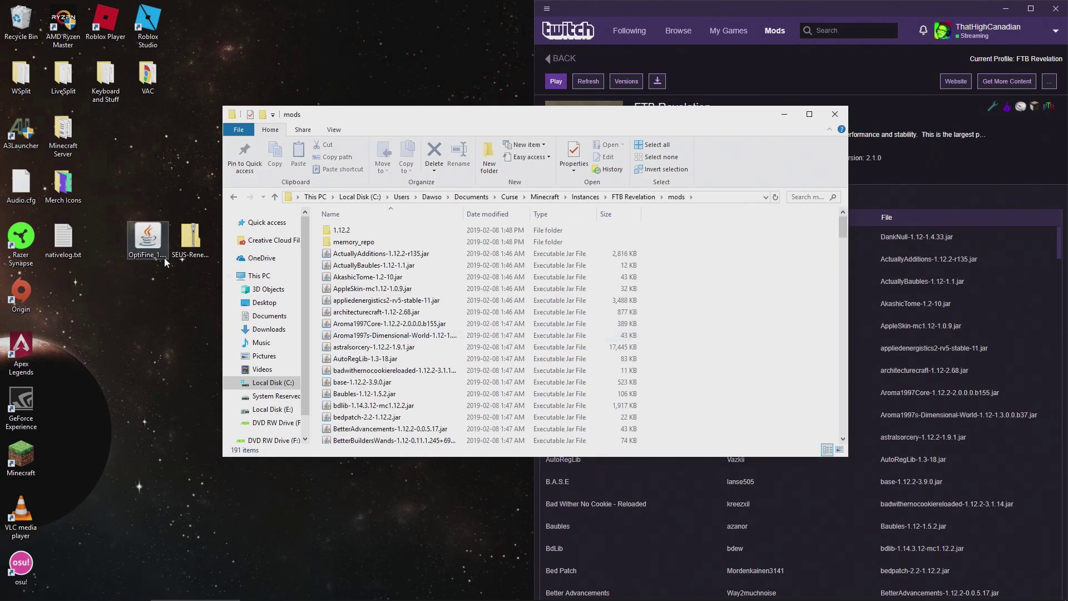
{"action": "left_click_drag", "start_coordinate": [147, 239], "coordinate": [679, 343]}
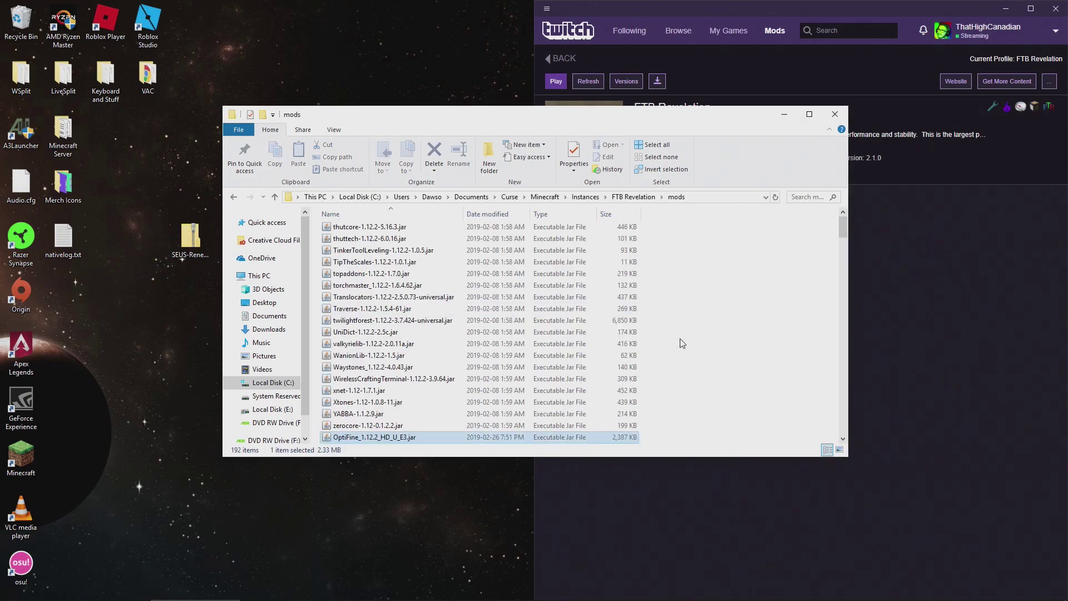
{"action": "left_click", "coordinate": [586, 421]}
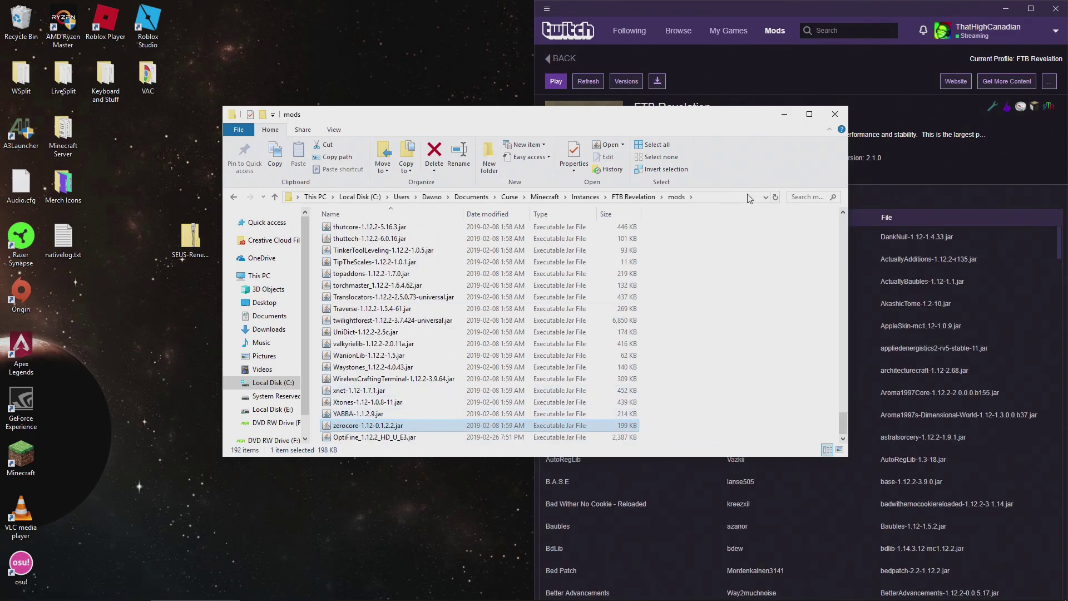
Search the mods folder for "Optifine" and delete OptiFine_1.12.2_HD_U_E2.jar, dismissing the missing-item dialog
{"action": "left_click", "coordinate": [809, 197]}
{"action": "type", "text": "Optifine"}
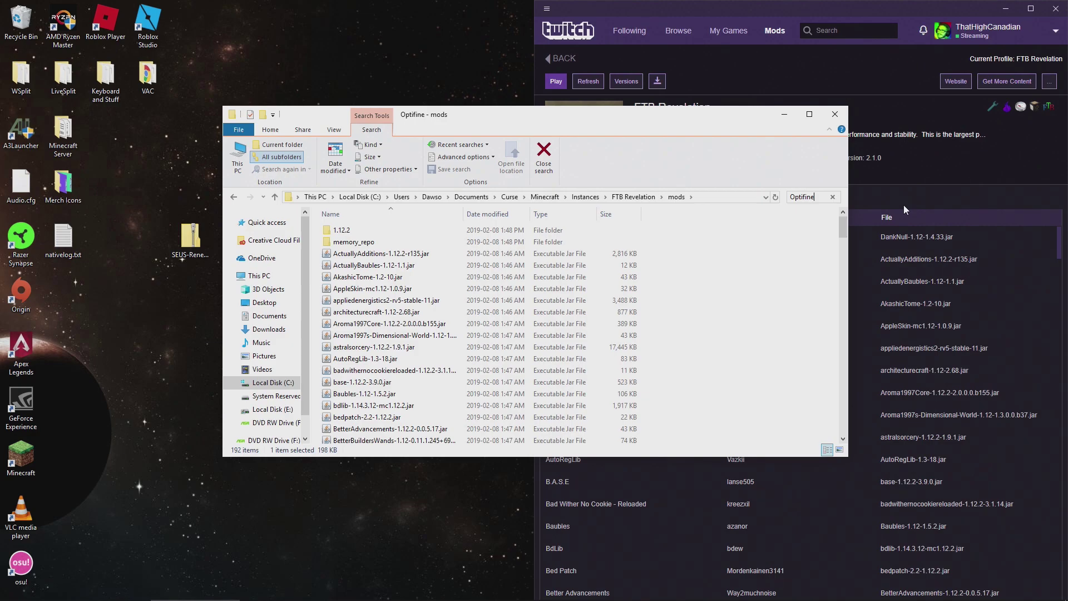
{"action": "left_click", "coordinate": [503, 259]}
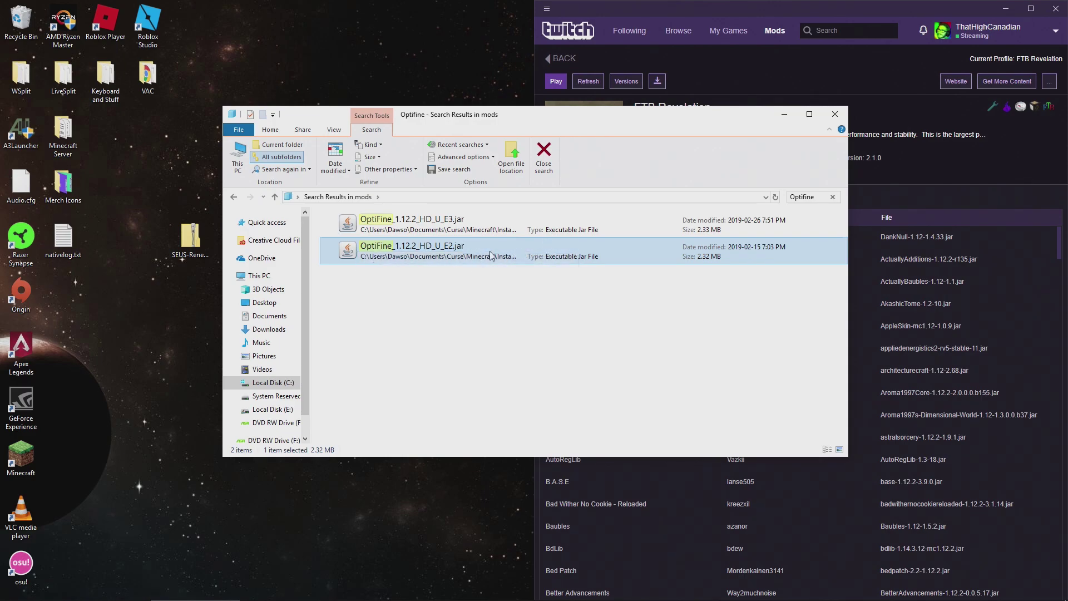
{"action": "right_click", "coordinate": [487, 254]}
{"action": "left_click", "coordinate": [389, 454]}
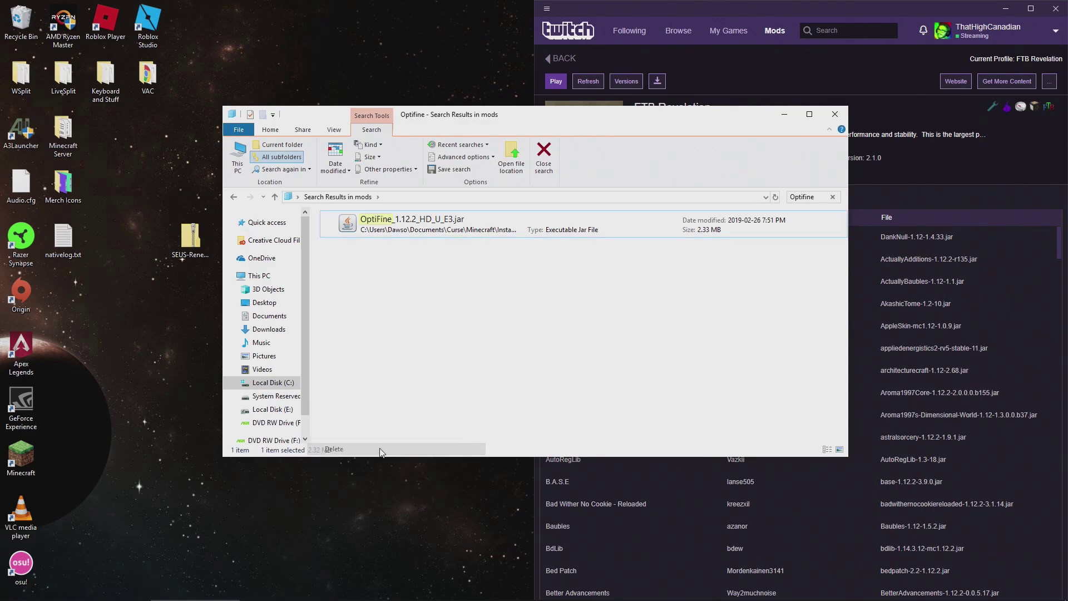
{"action": "left_click_drag", "start_coordinate": [506, 123], "coordinate": [527, 318]}
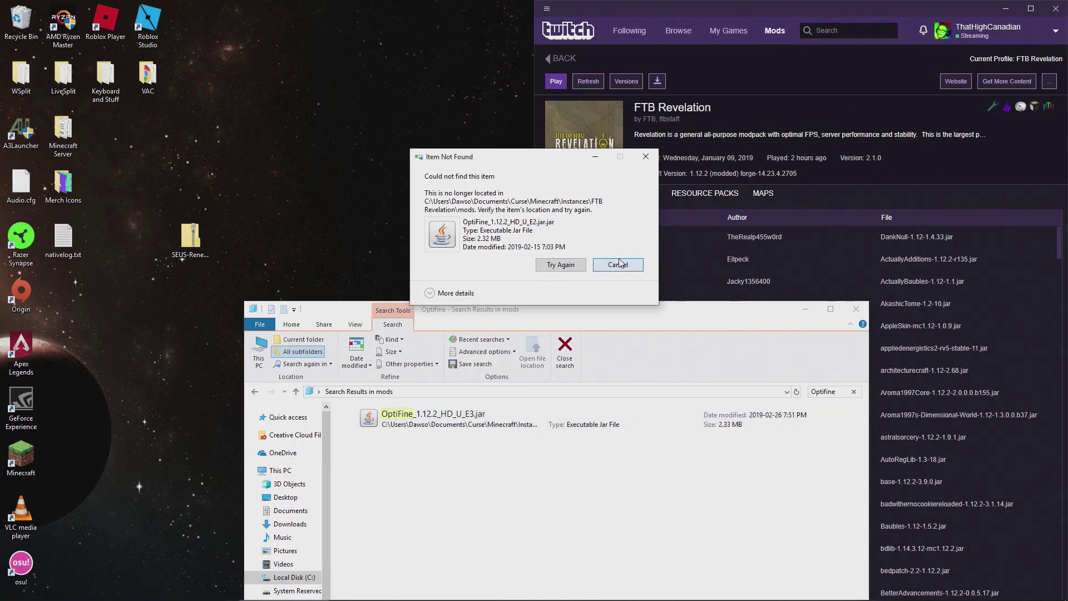
{"action": "left_click", "coordinate": [559, 266]}
{"action": "left_click", "coordinate": [612, 268]}
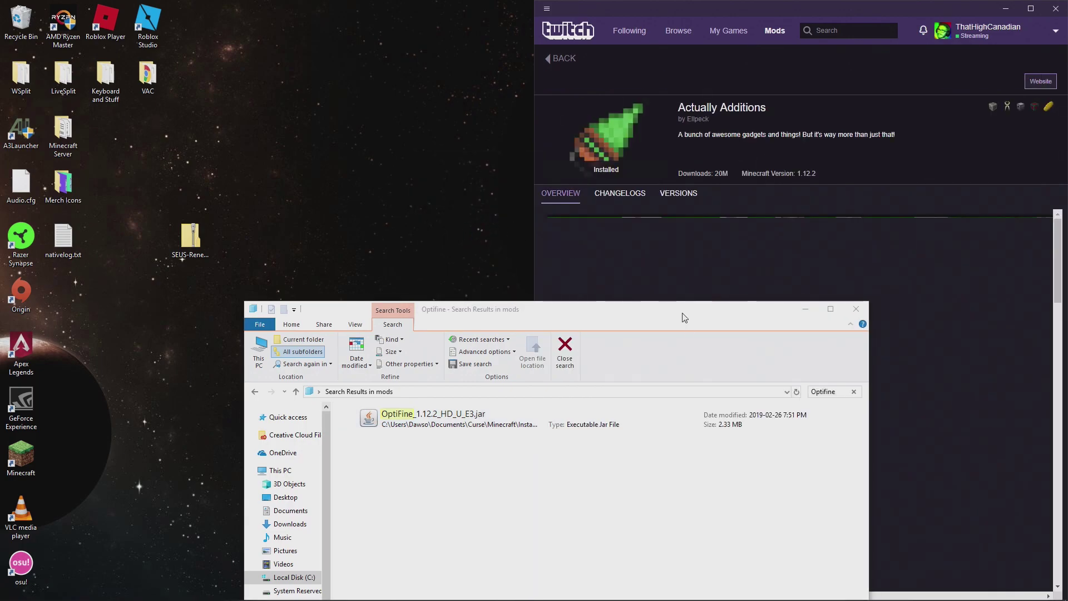
Return to the FTB Revelation profile and close the mods search window
{"action": "left_click_drag", "start_coordinate": [571, 310], "coordinate": [560, 224]}
{"action": "left_click", "coordinate": [560, 58]}
{"action": "left_click", "coordinate": [501, 223]}
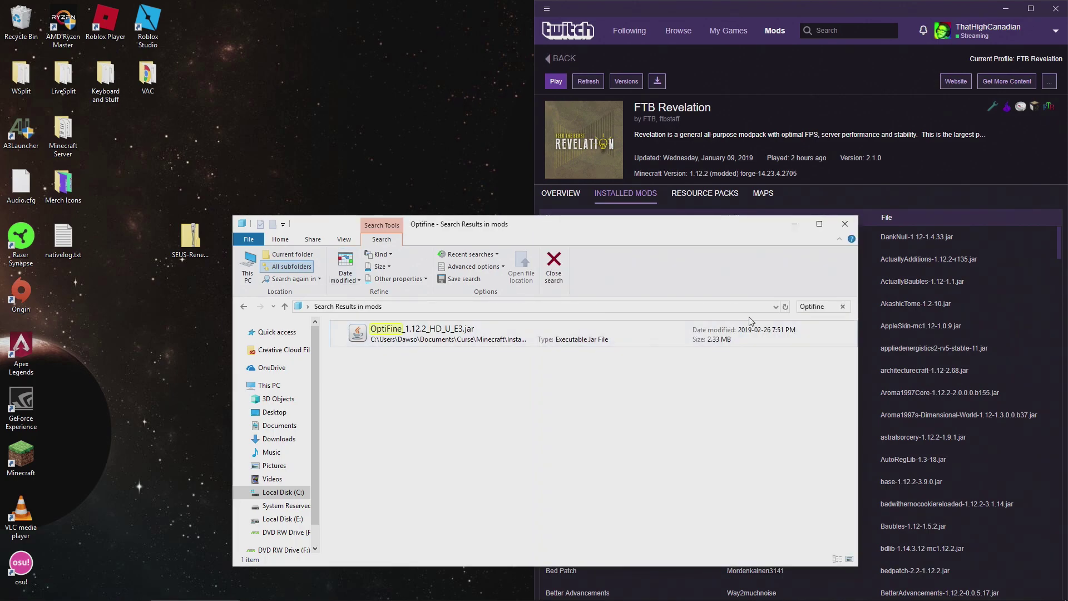
{"action": "left_click", "coordinate": [846, 223]}
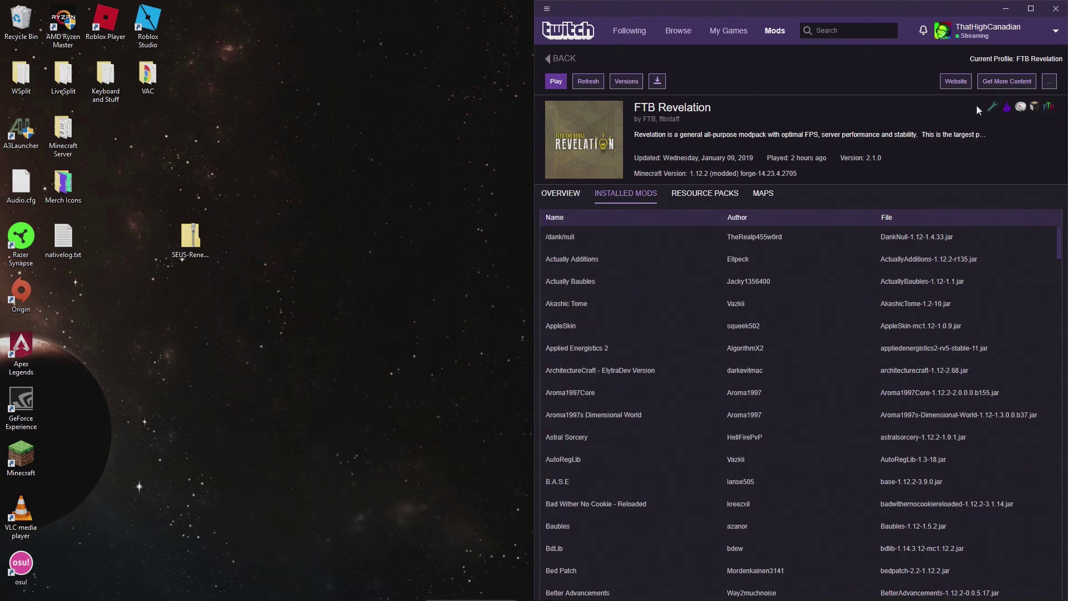
Launch the FTB Revelation modpack and maximize the Minecraft window
{"action": "left_click", "coordinate": [194, 241]}
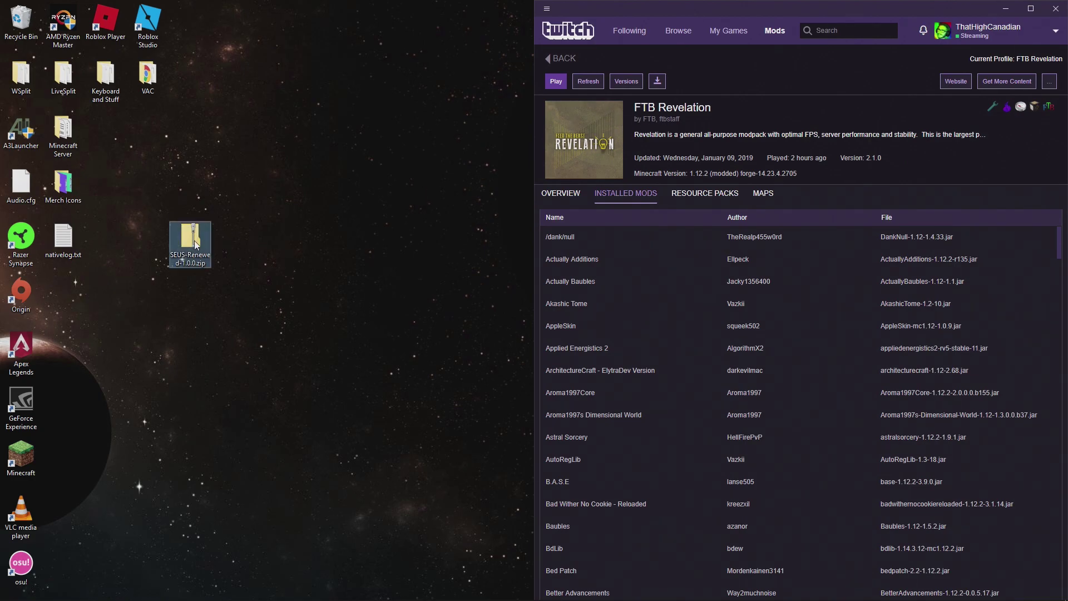
{"action": "left_click", "coordinate": [792, 106]}
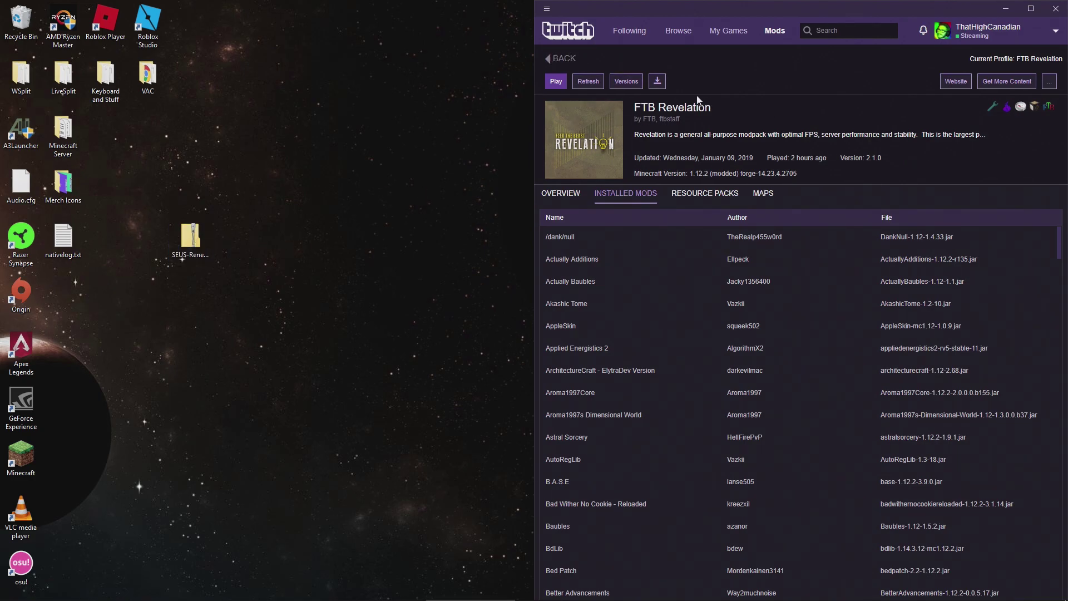
{"action": "left_click", "coordinate": [561, 85]}
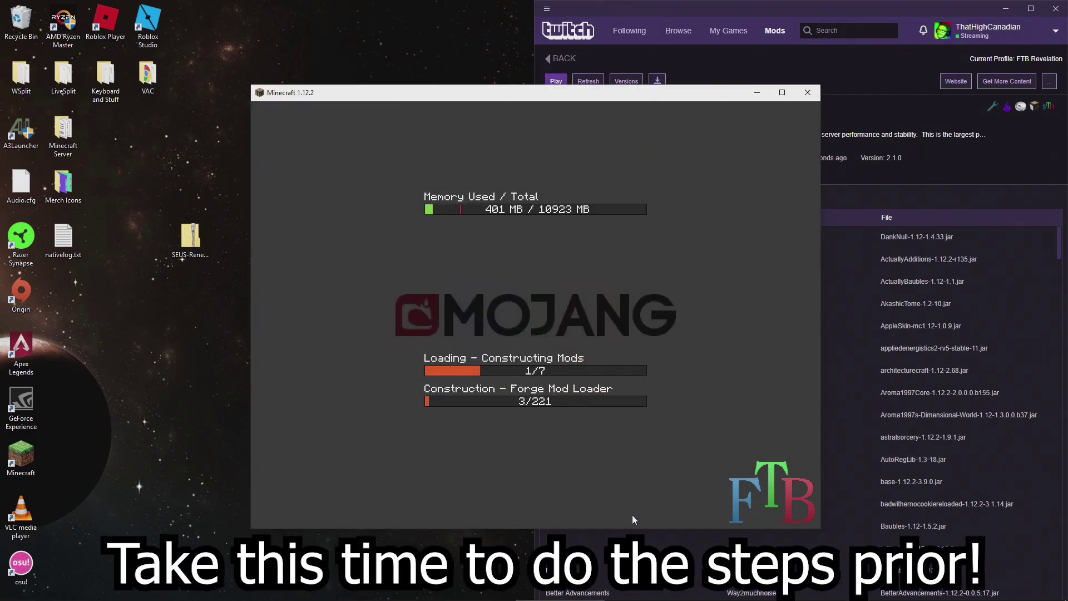
{"action": "key", "text": "super+Up"}
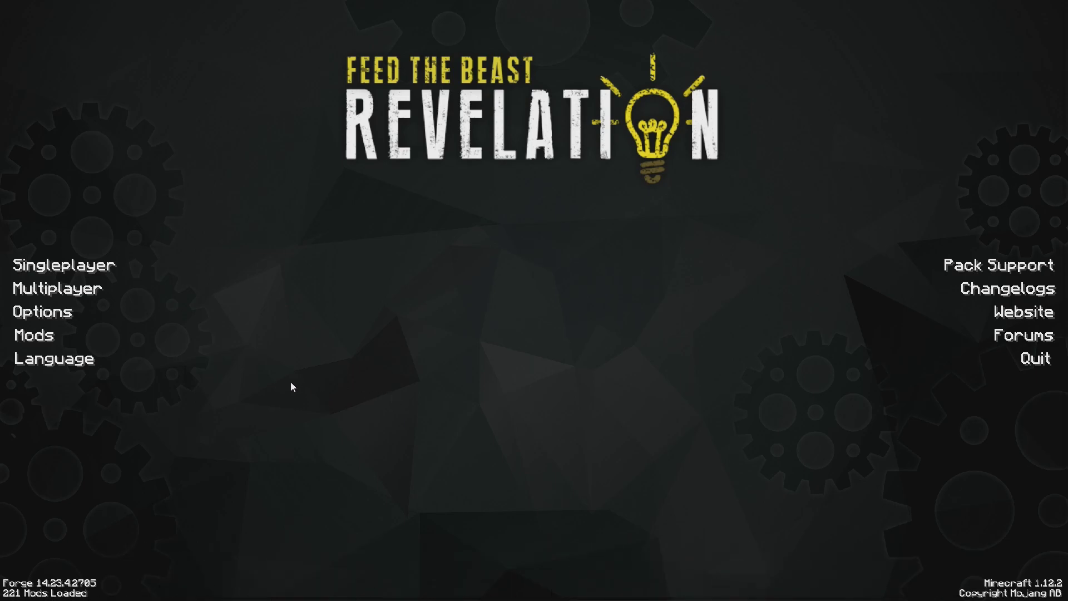
Open the Shaders page of Minecraft's video settings
{"action": "left_click", "coordinate": [85, 309]}
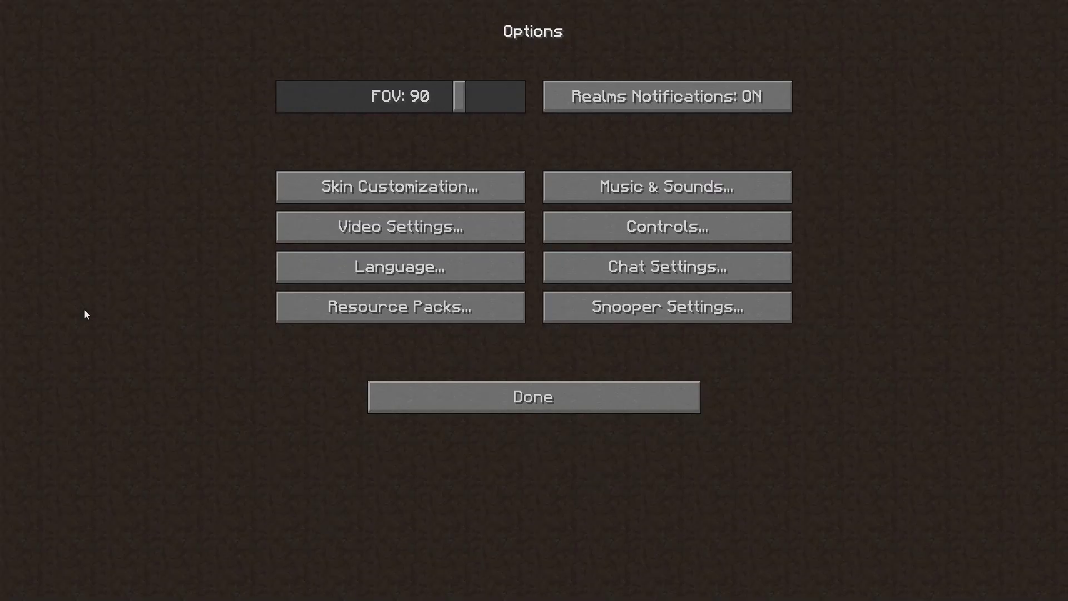
{"action": "left_click", "coordinate": [489, 237]}
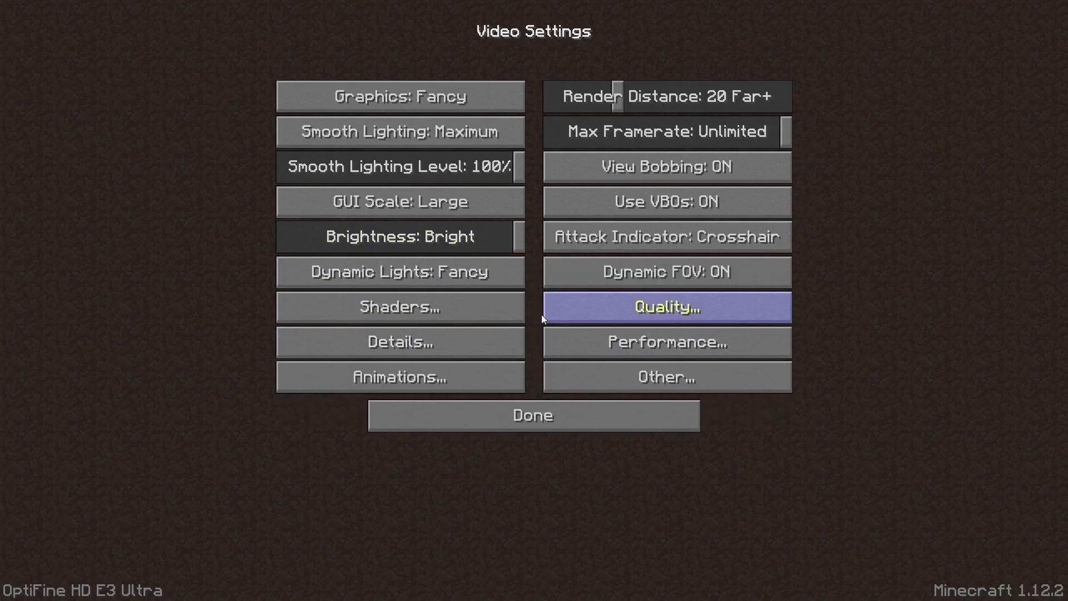
{"action": "left_click", "coordinate": [524, 320]}
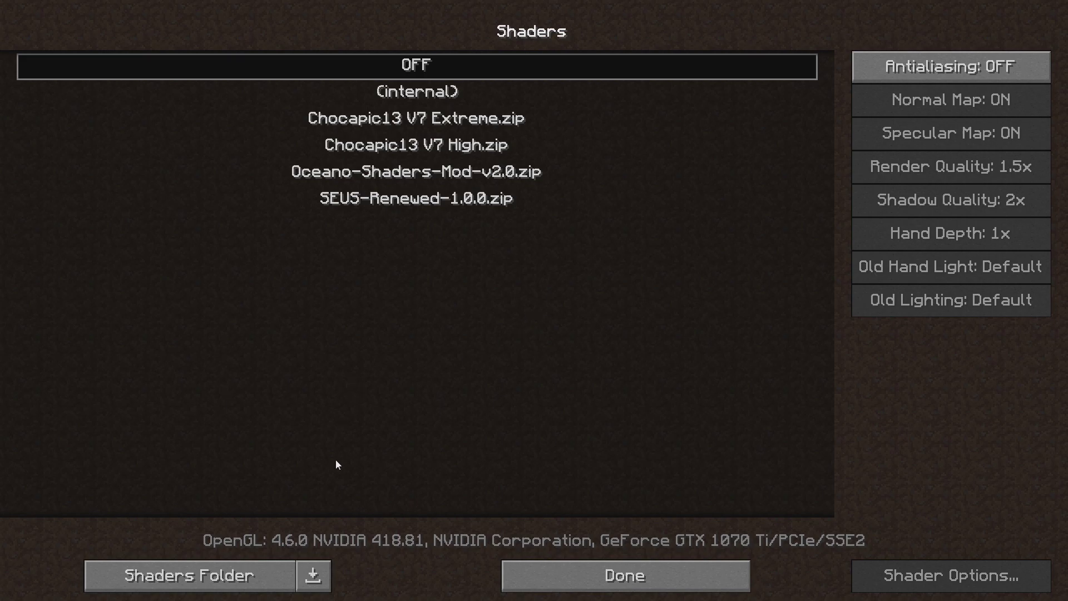
Open the shaders folder and move SEUS-Renewed-1.0.0.zip from the desktop into it, replacing the existing file
{"action": "left_click", "coordinate": [233, 576]}
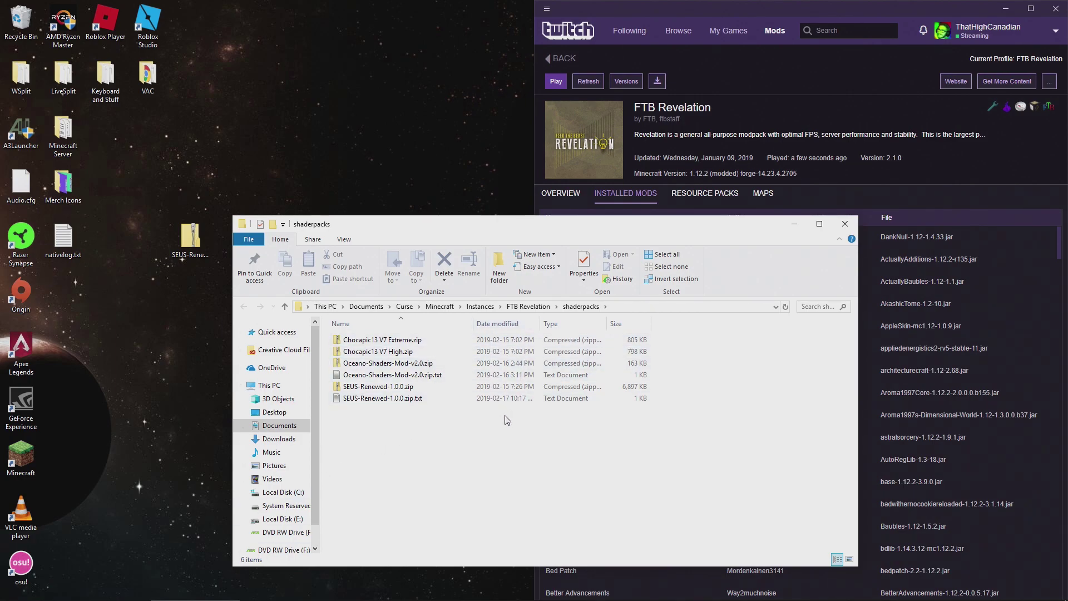
{"action": "left_click_drag", "start_coordinate": [190, 238], "coordinate": [634, 520]}
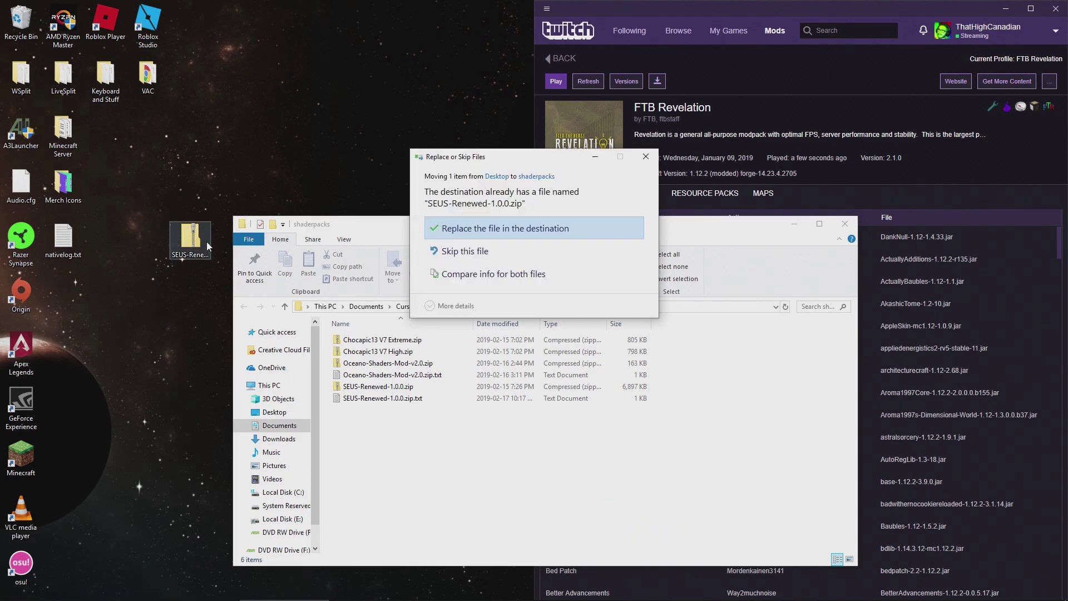
{"action": "left_click", "coordinate": [539, 233]}
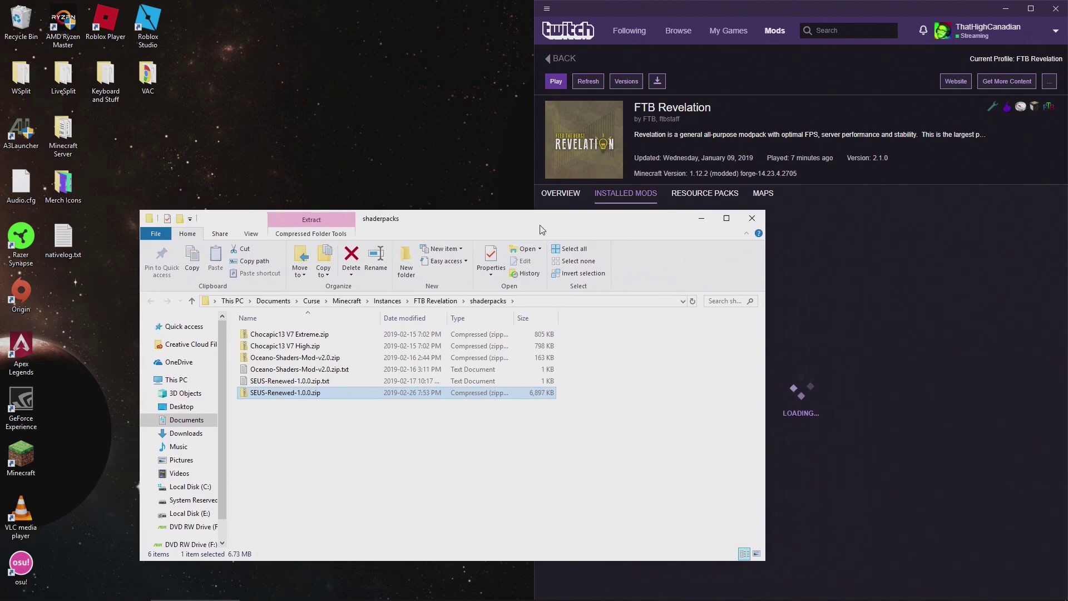
Close the shaderpacks folder window and switch back to Minecraft
{"action": "left_click_drag", "start_coordinate": [542, 229], "coordinate": [538, 228]}
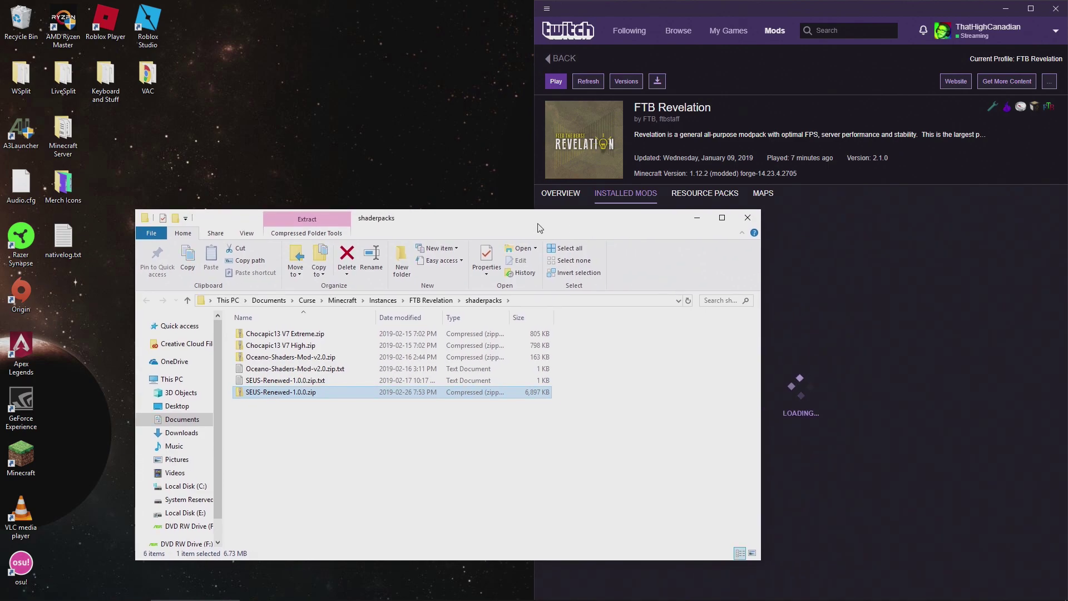
{"action": "left_click", "coordinate": [748, 218]}
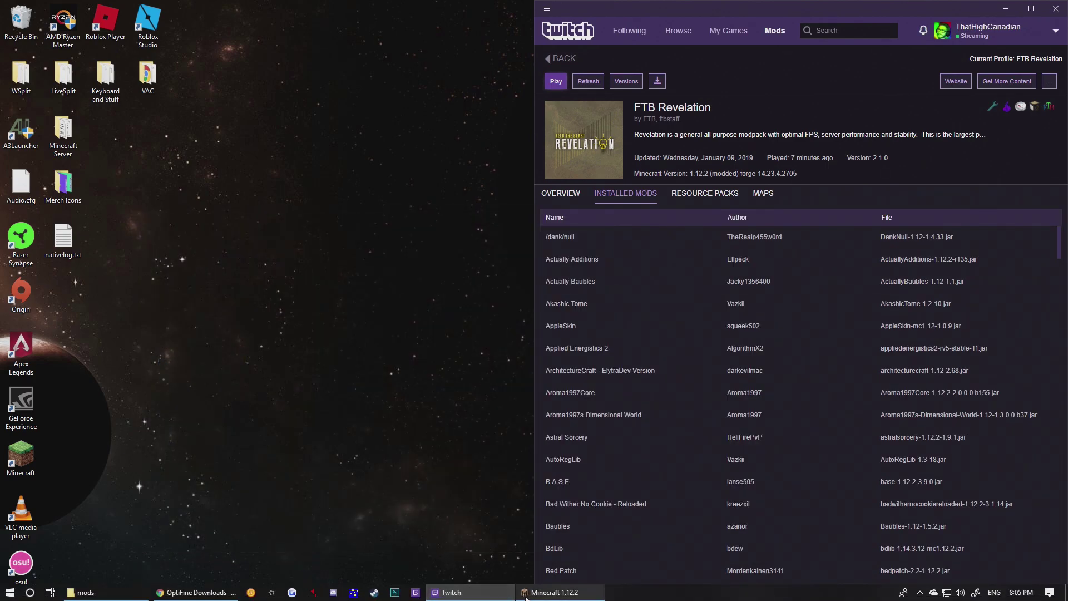
{"action": "left_click", "coordinate": [527, 597]}
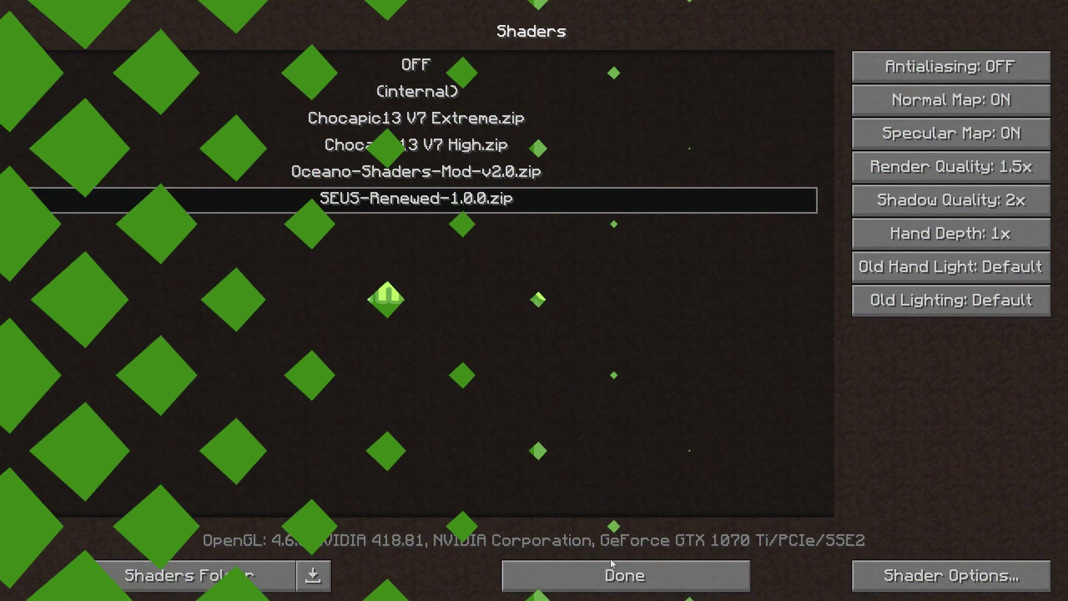
Leave the shaders and options screens and join the multiplayer server named Minecraft Server
{"action": "left_click", "coordinate": [623, 576]}
{"action": "left_click", "coordinate": [554, 420]}
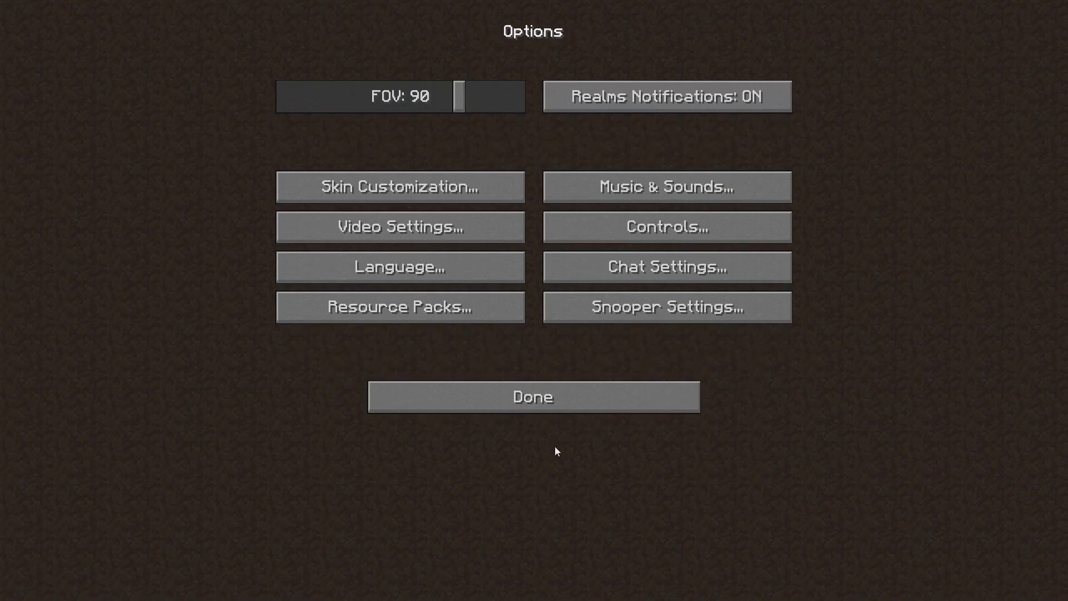
{"action": "left_click", "coordinate": [517, 399]}
{"action": "left_click", "coordinate": [101, 286]}
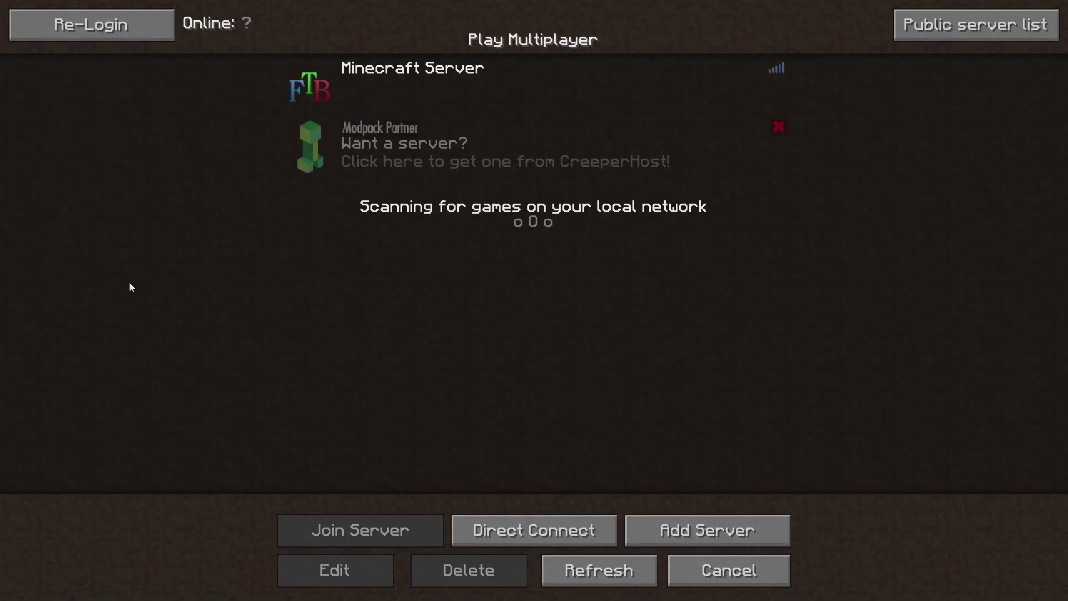
{"action": "mouse_move", "coordinate": [516, 105]}
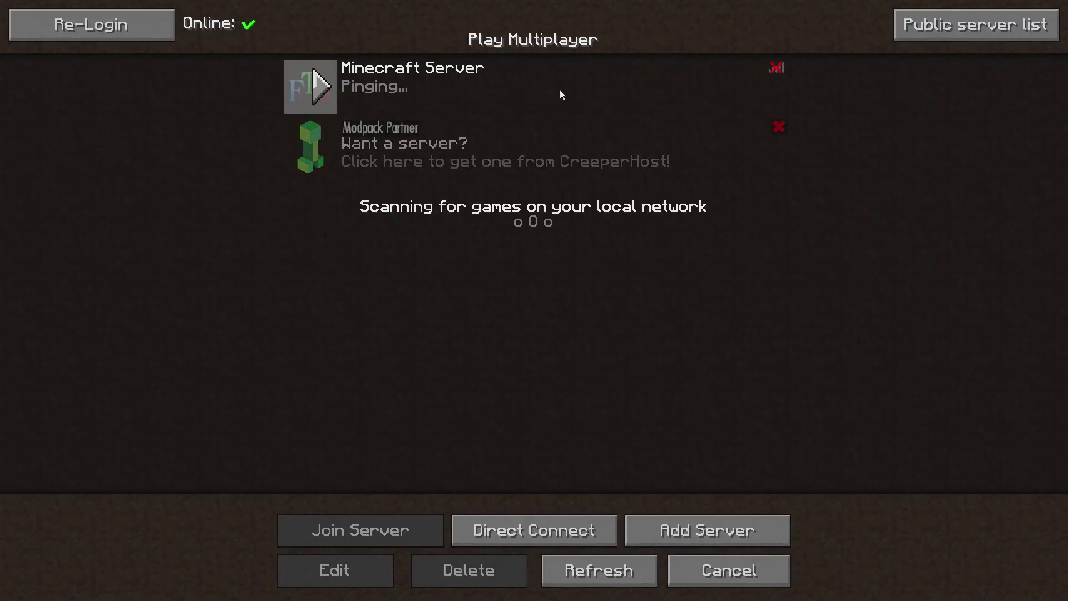
{"action": "left_click", "coordinate": [713, 97]}
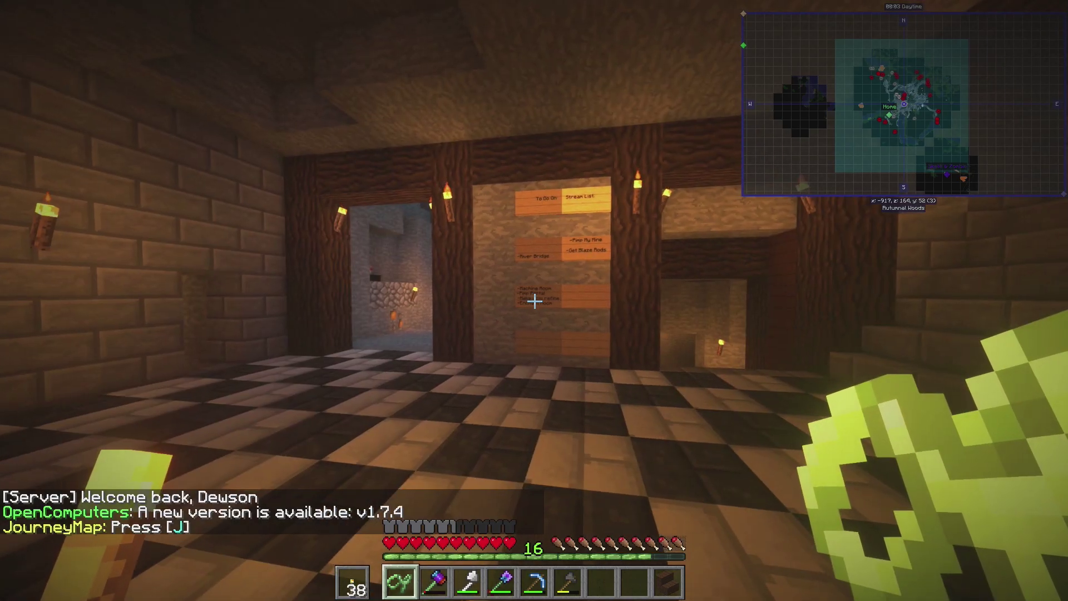
Walk around the main room of the base and examine how the shader lights the walls, floor and doorway
{"action": "mouse_move", "coordinate": [535, 301]}
{"action": "key", "text": "s"}
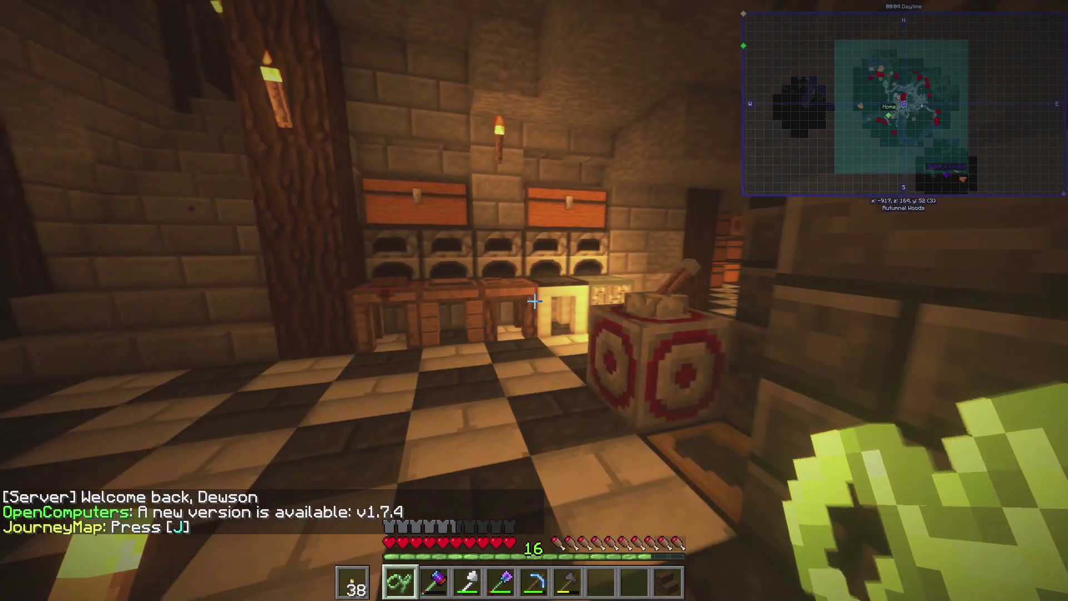
{"action": "key", "text": "w"}
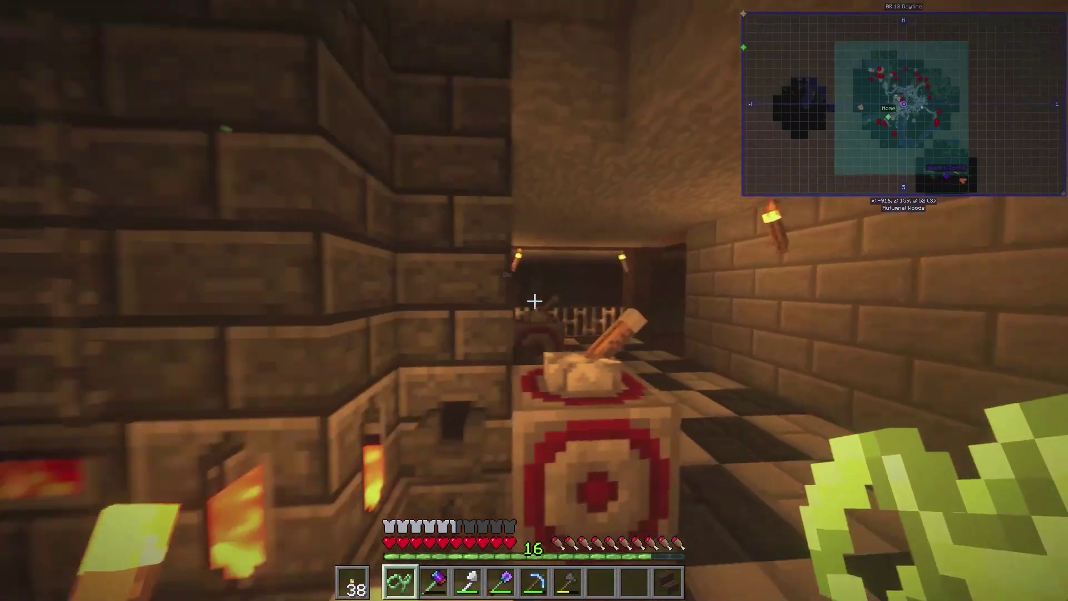
{"action": "key", "text": "w"}
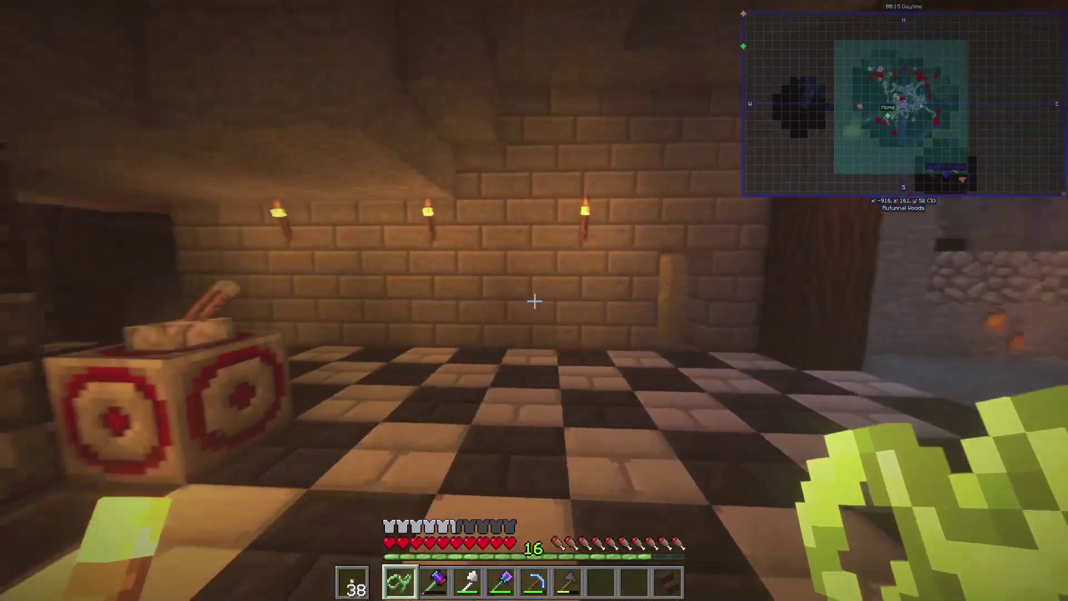
{"action": "key", "text": "w"}
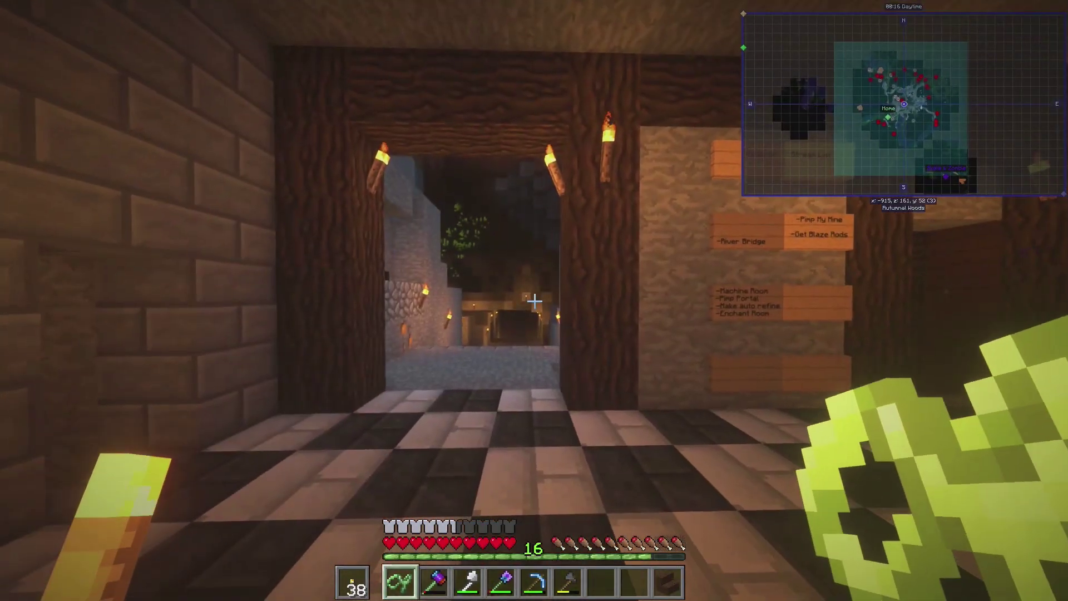
{"action": "key", "text": "w"}
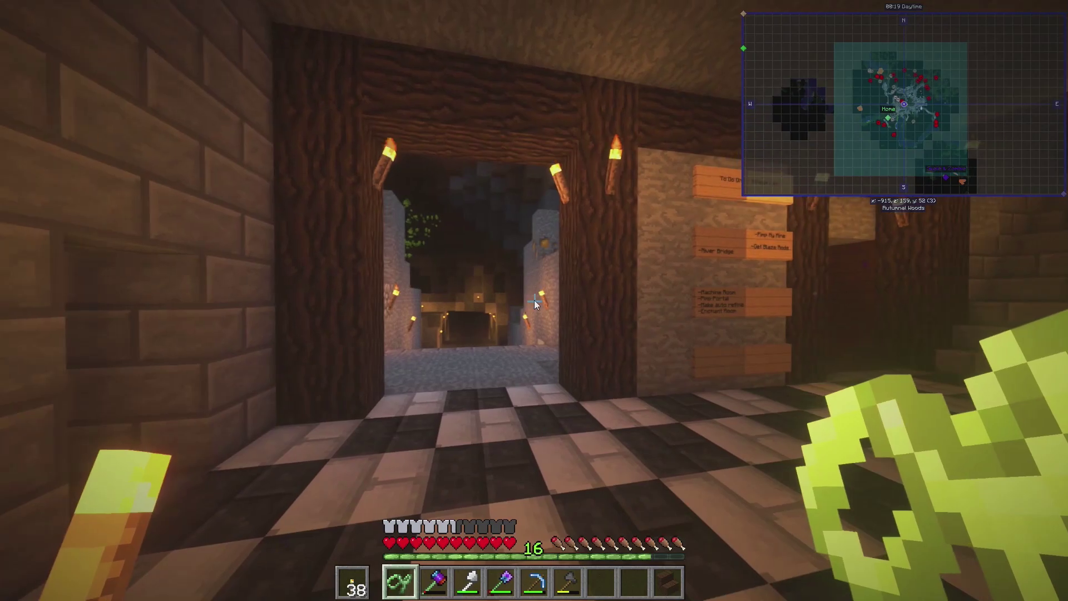
Take the torches out of the off-hand slot, view the room without them, and put them back
{"action": "key", "text": "e"}
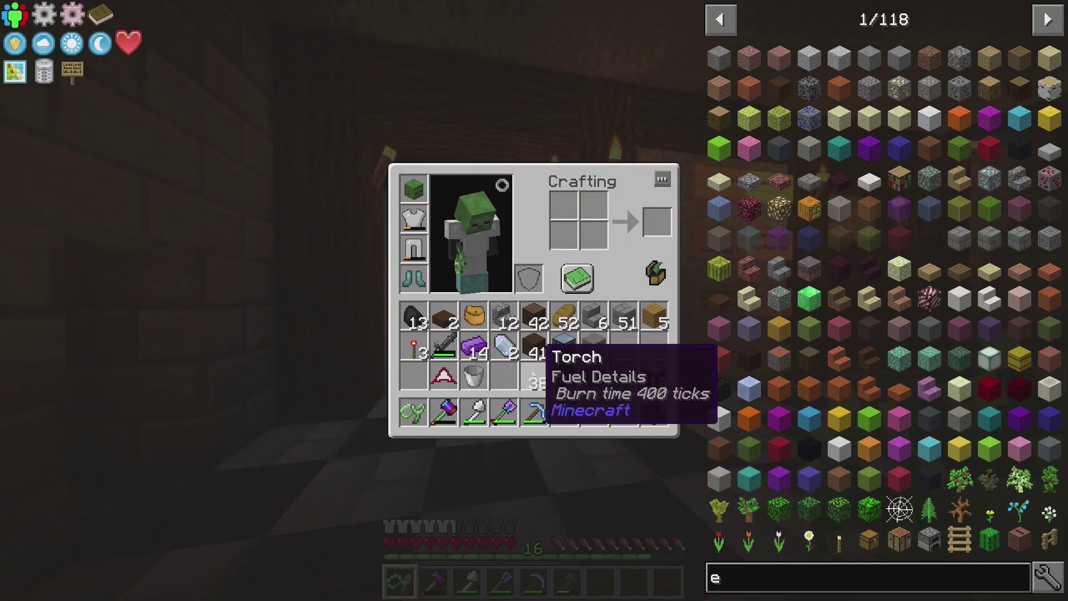
{"action": "key", "text": "e"}
{"action": "key", "text": "e"}
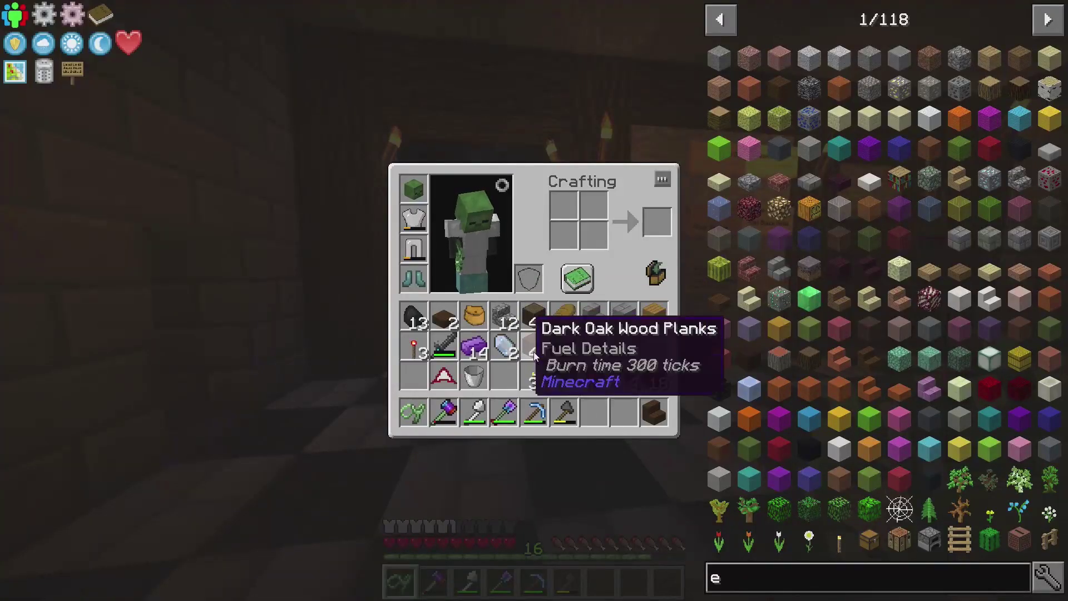
{"action": "left_click", "coordinate": [534, 376]}
{"action": "left_click", "coordinate": [530, 280]}
{"action": "key", "text": "e"}
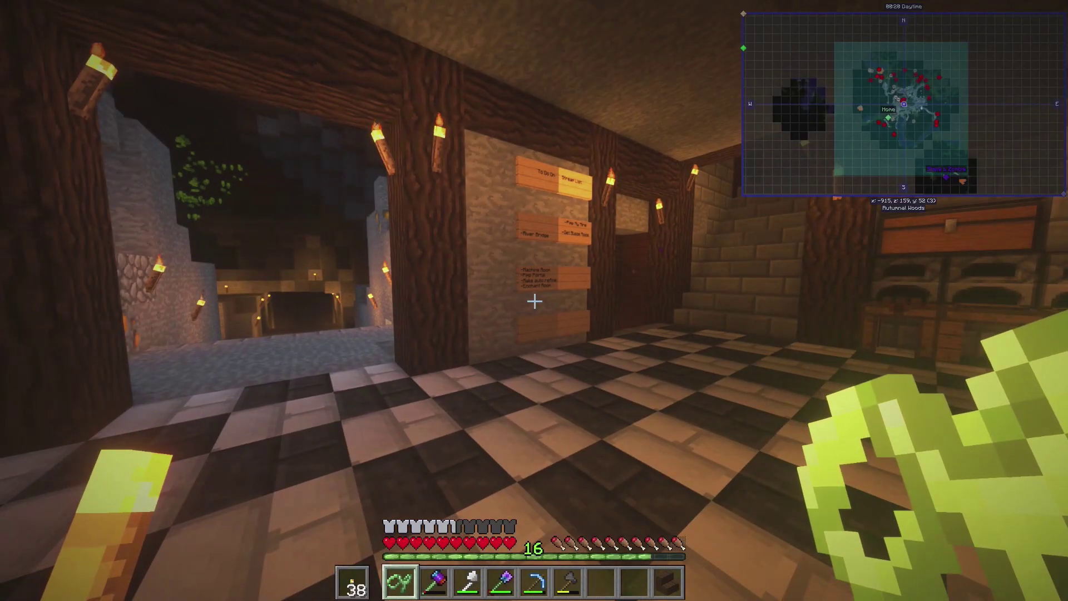
Switch to an empty hotbar slot and examine the shader lighting in the outside passage, stairway, corridor and lower cave
{"action": "key", "text": "w"}
{"action": "scroll", "coordinate": [534, 301], "scroll_direction": "down", "scroll_amount": 7}
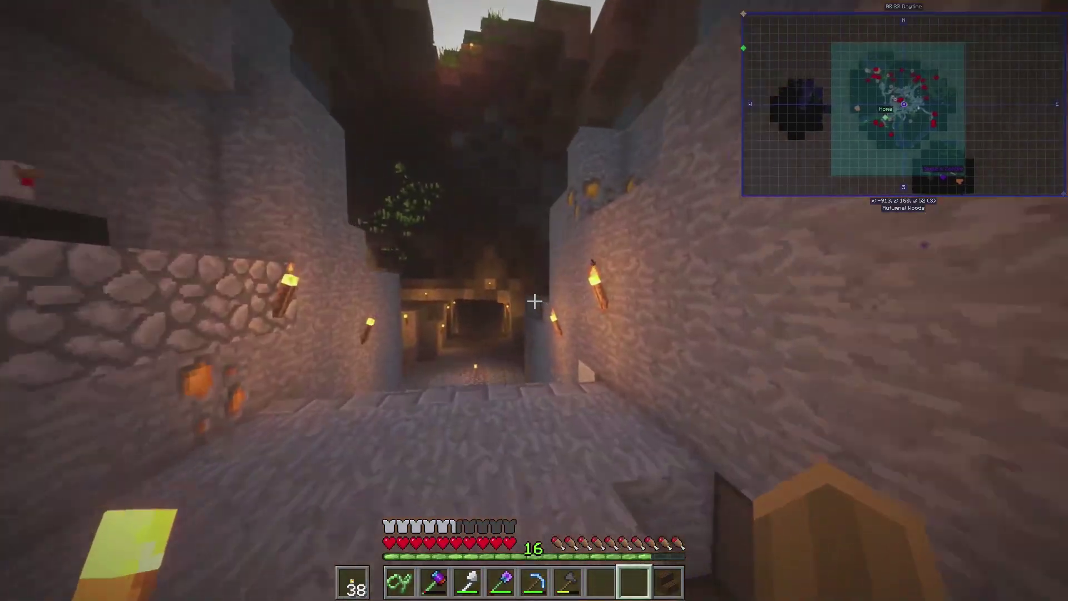
{"action": "key", "text": "w"}
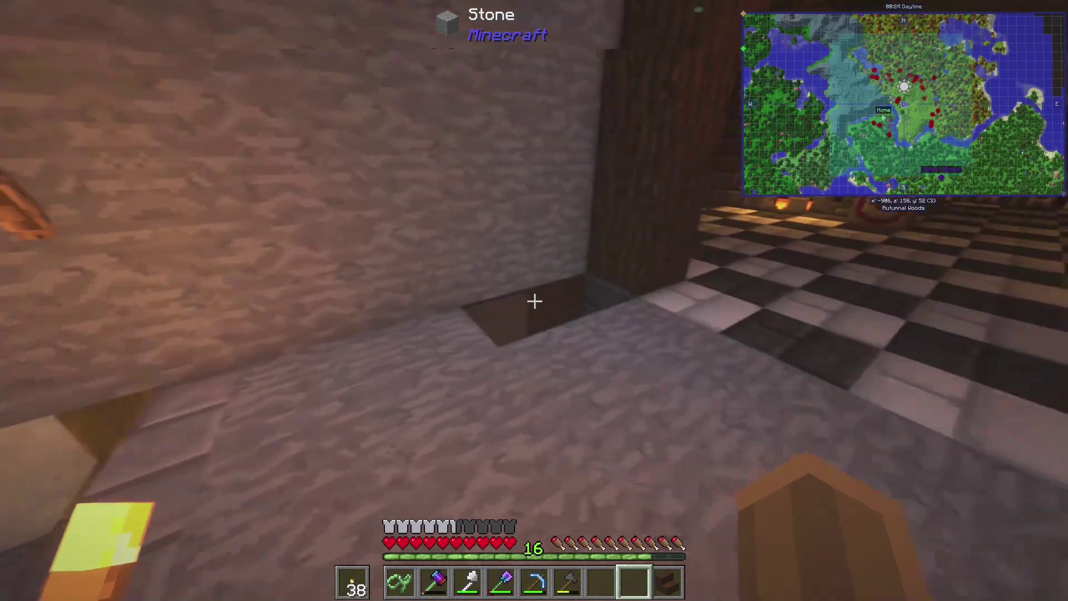
{"action": "key", "text": "w"}
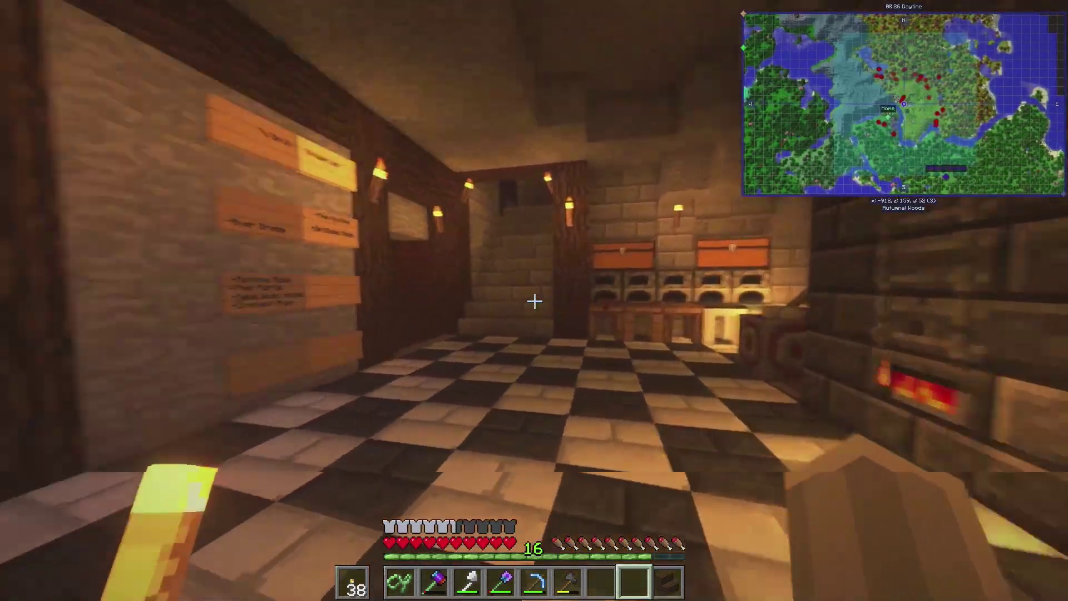
{"action": "key", "text": "w"}
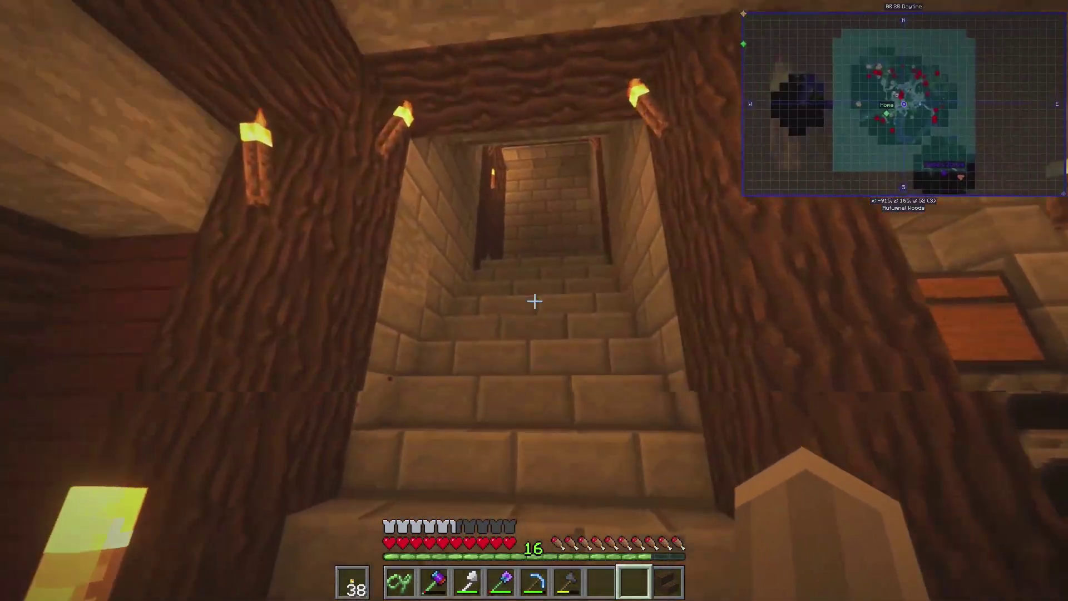
{"action": "key", "text": "w"}
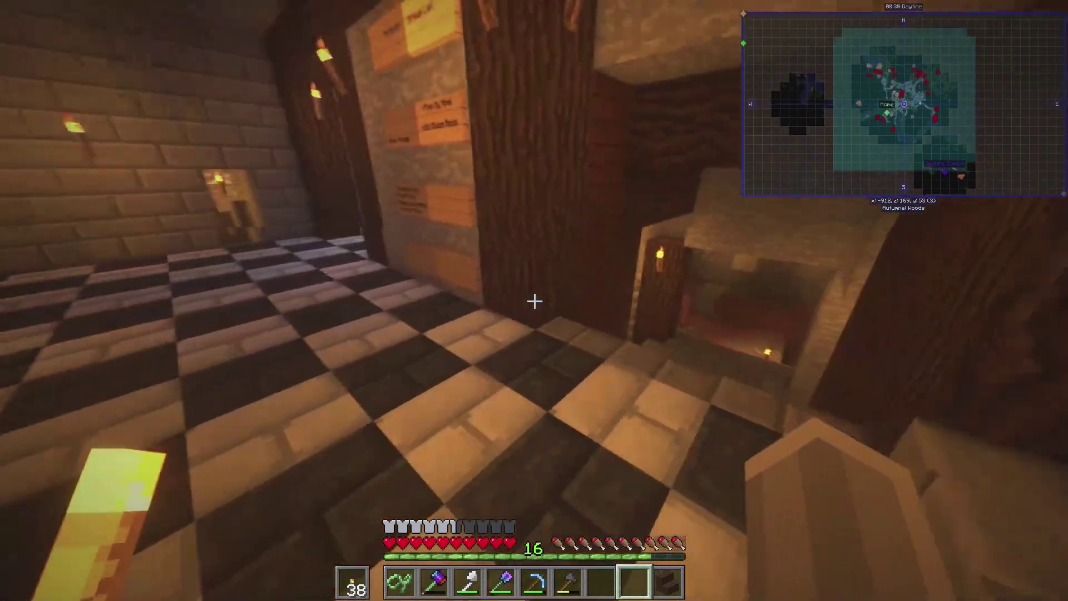
{"action": "key", "text": "w"}
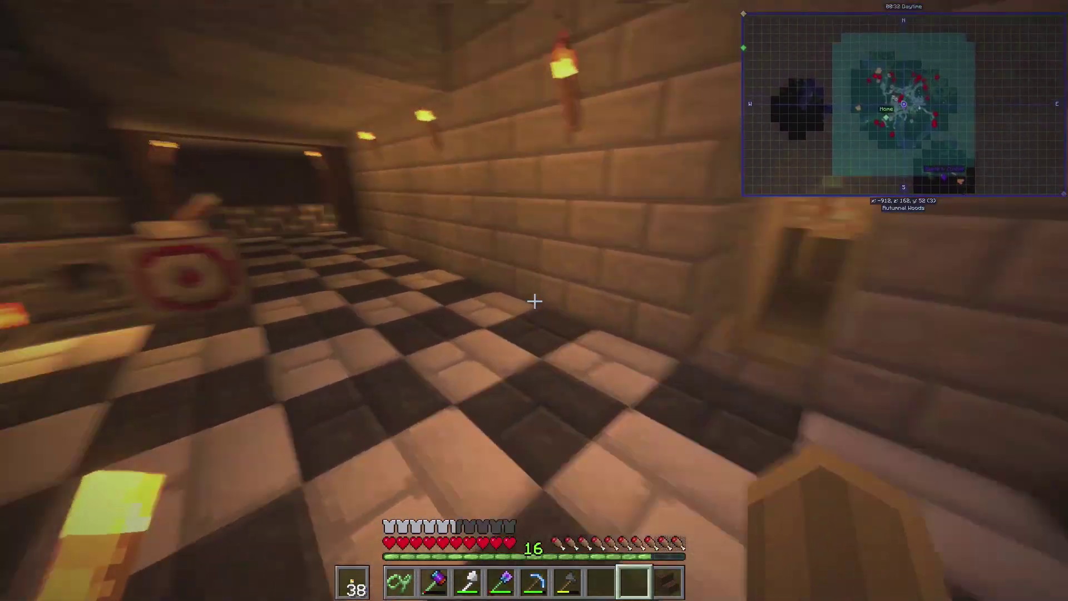
{"action": "key", "text": "w"}
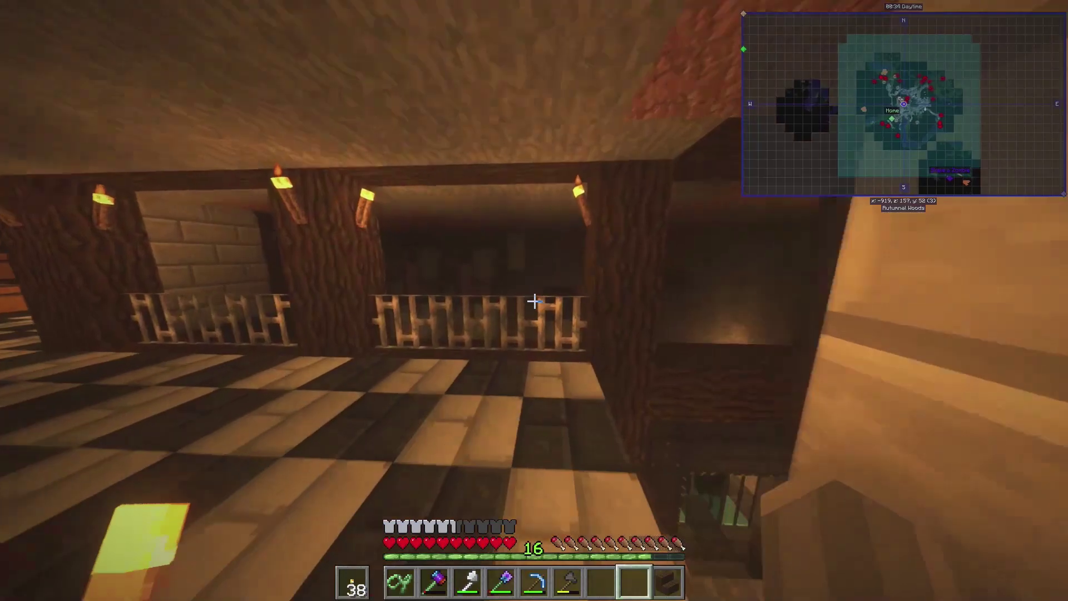
{"action": "key", "text": "w"}
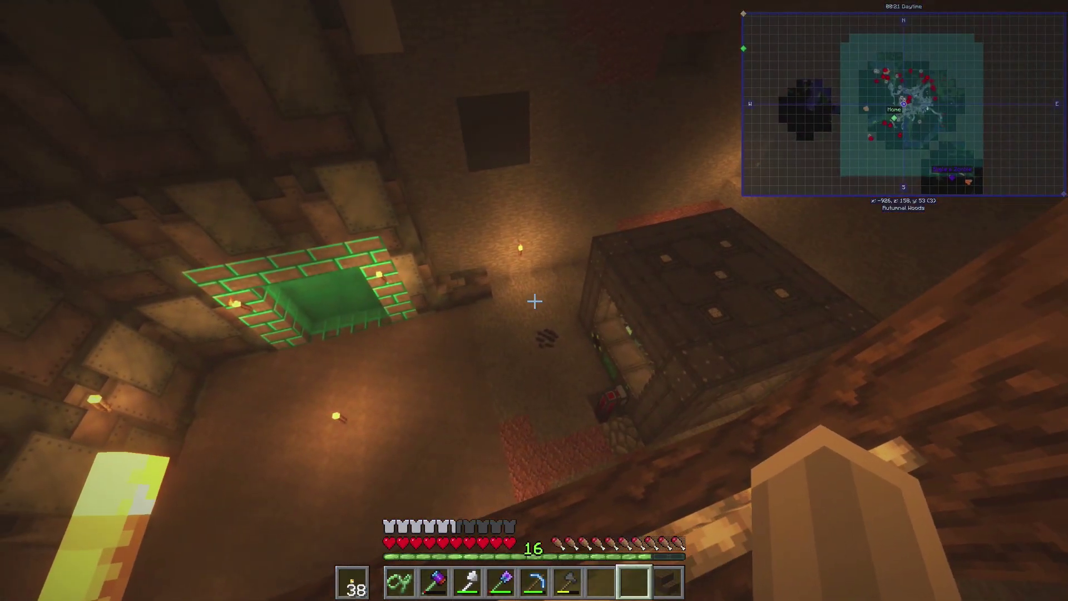
{"action": "key", "text": "w"}
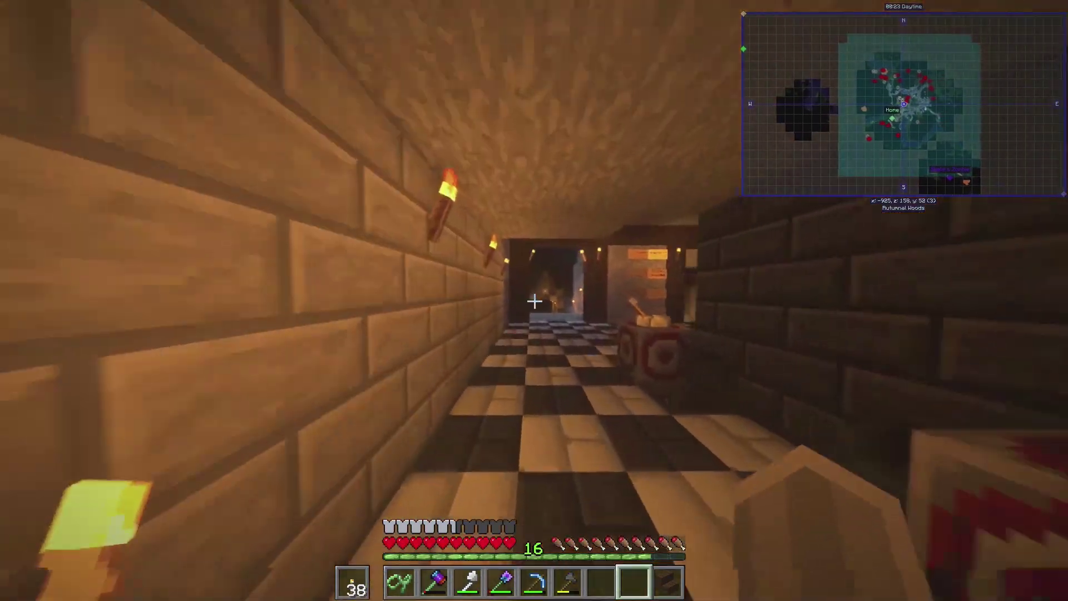
{"action": "key", "text": "w"}
Open the Lighting & Shadows options of the SEUS-Renewed-1.0.0.zip shader pack
{"action": "key", "text": "Escape"}
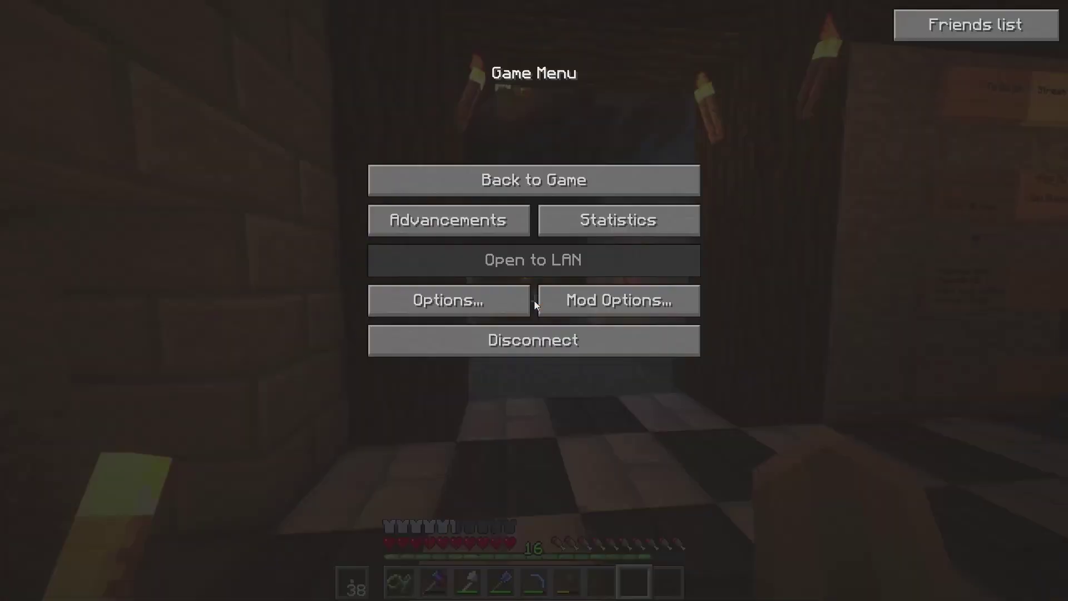
{"action": "left_click", "coordinate": [521, 304]}
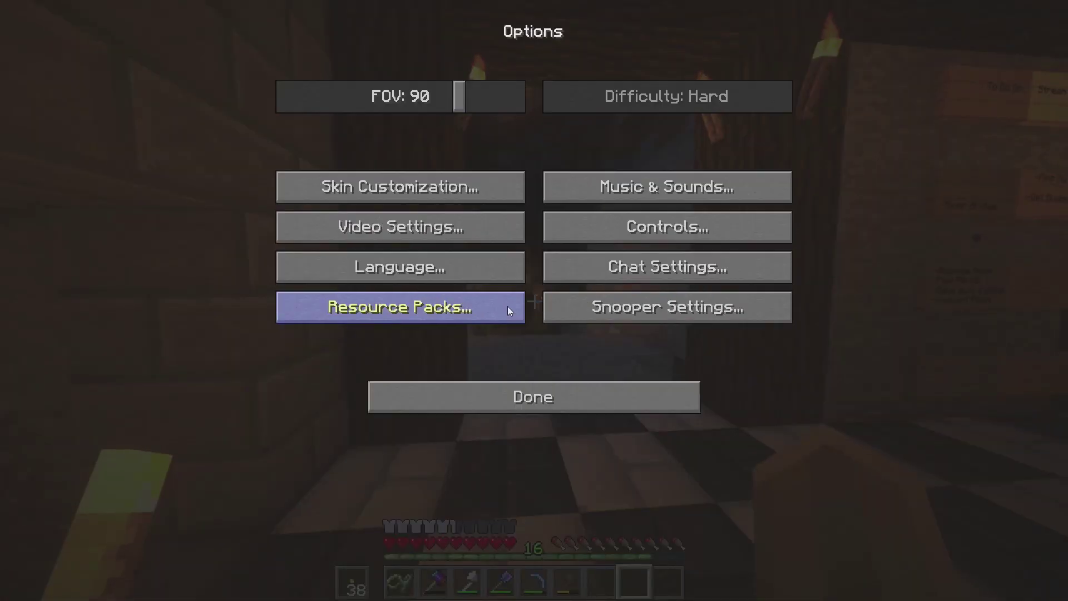
{"action": "left_click", "coordinate": [454, 245]}
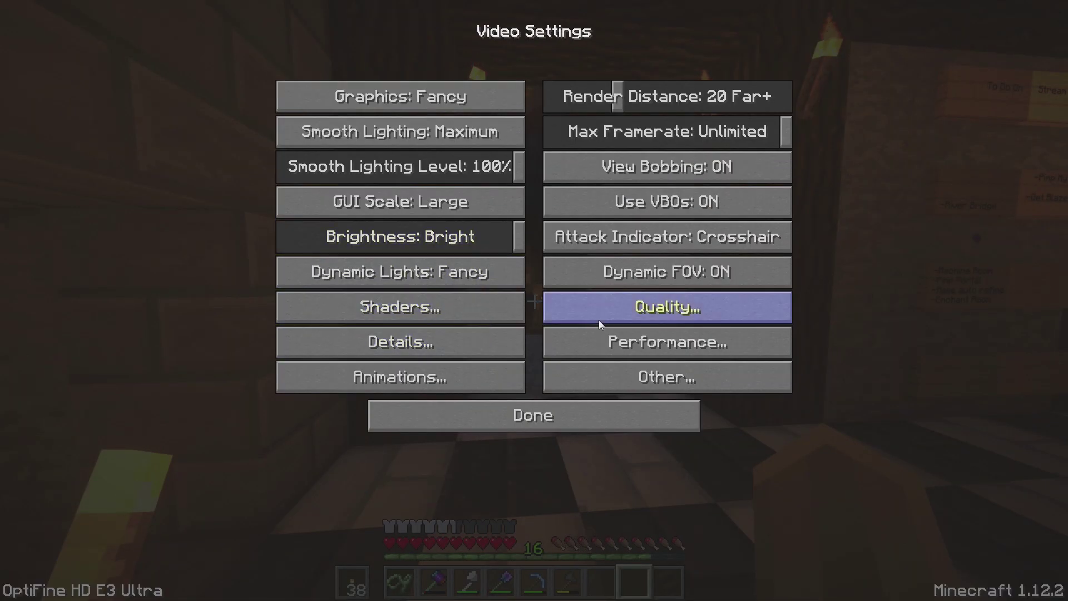
{"action": "left_click", "coordinate": [460, 319]}
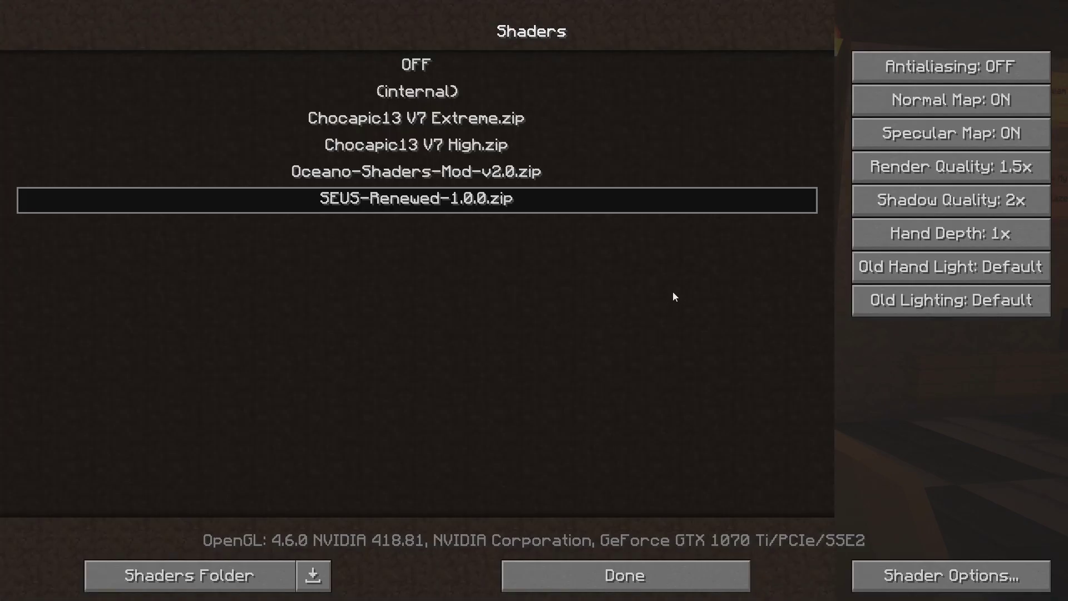
{"action": "left_click", "coordinate": [936, 576]}
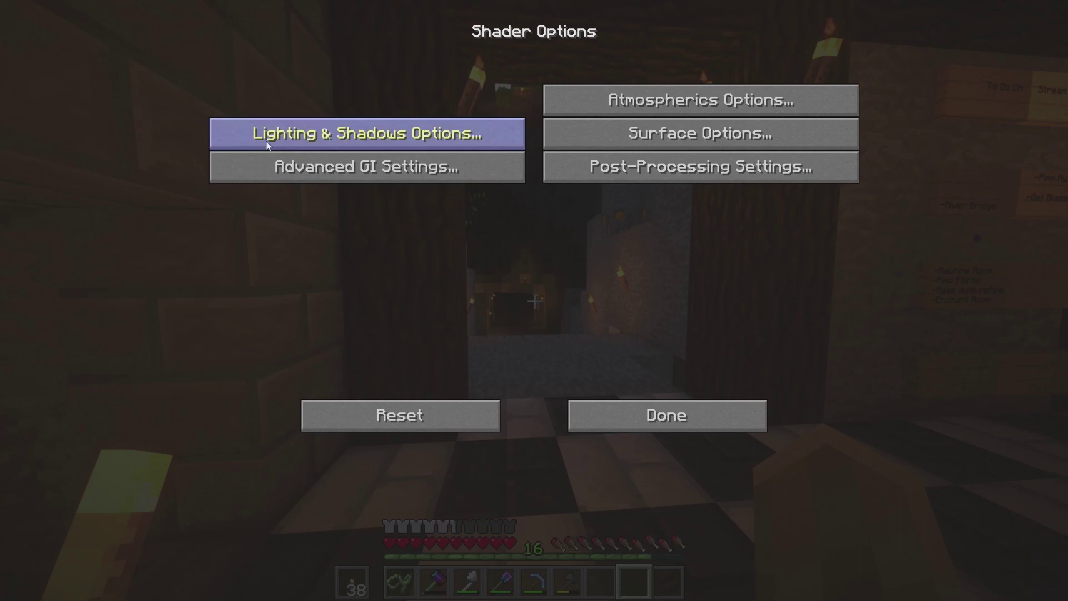
{"action": "left_click", "coordinate": [308, 138]}
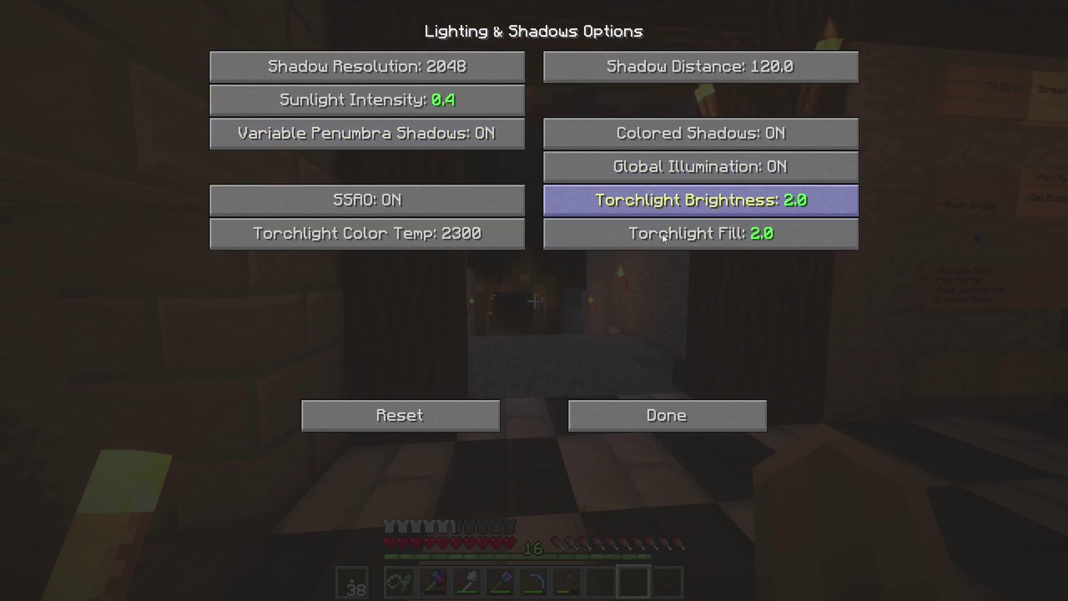
Set the shader's Torchlight Brightness to 4.0, return to the game and walk through the room to check the lighting
{"action": "left_click", "coordinate": [723, 214]}
{"action": "left_click", "coordinate": [723, 214]}
{"action": "left_click", "coordinate": [722, 212]}
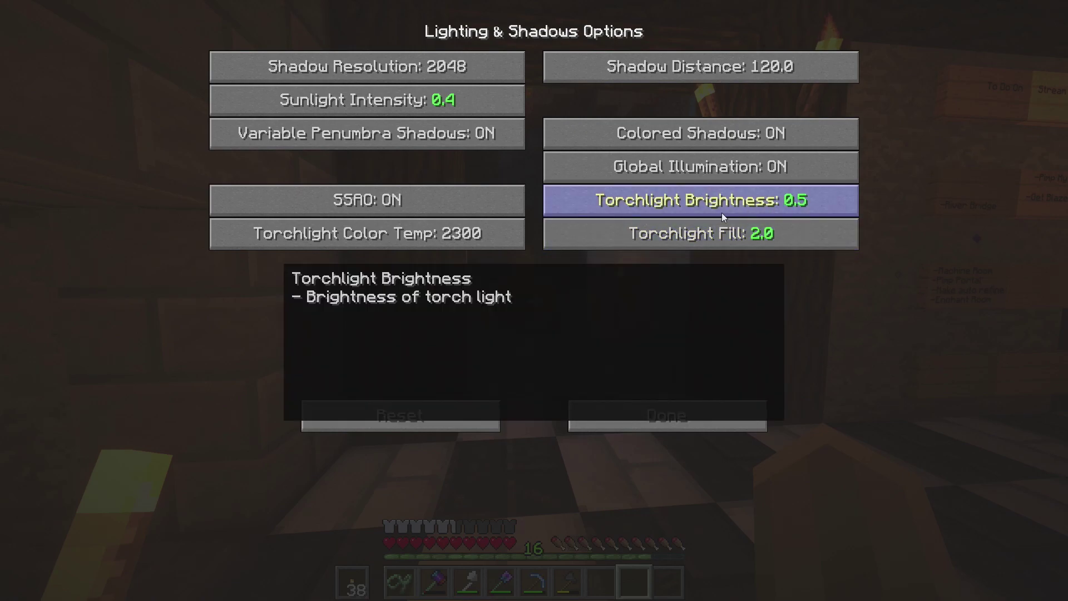
{"action": "right_click", "coordinate": [722, 213]}
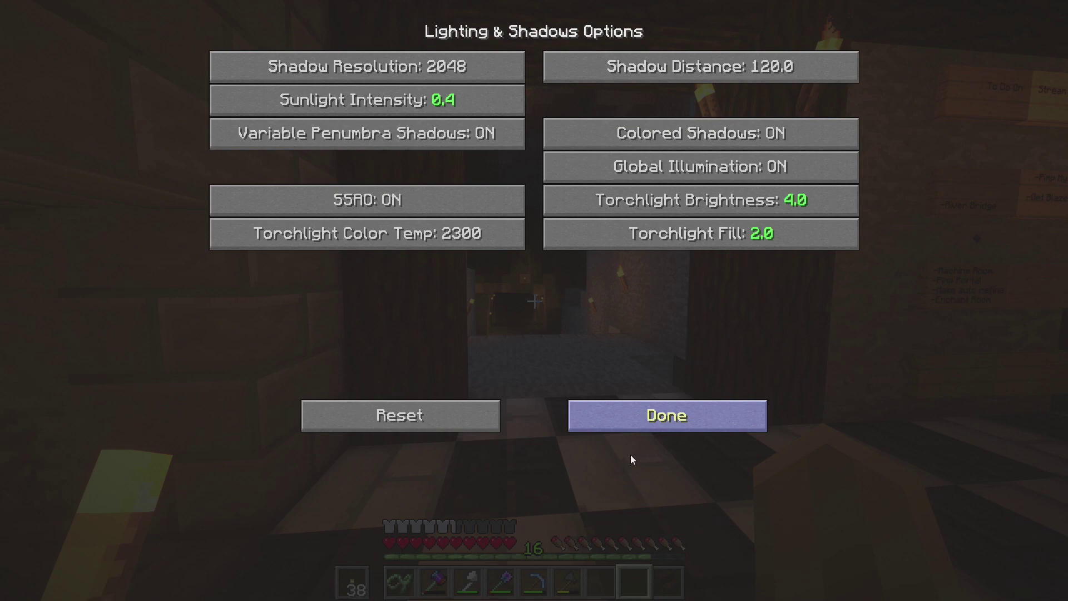
{"action": "key", "text": "Escape"}
{"action": "key", "text": "Escape"}
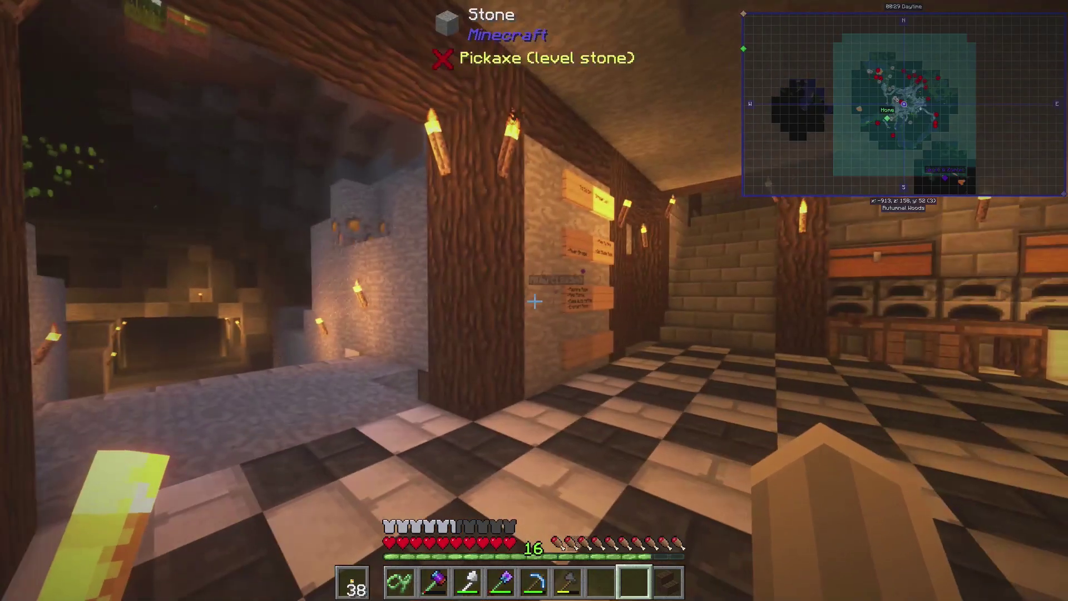
{"action": "key", "text": "w"}
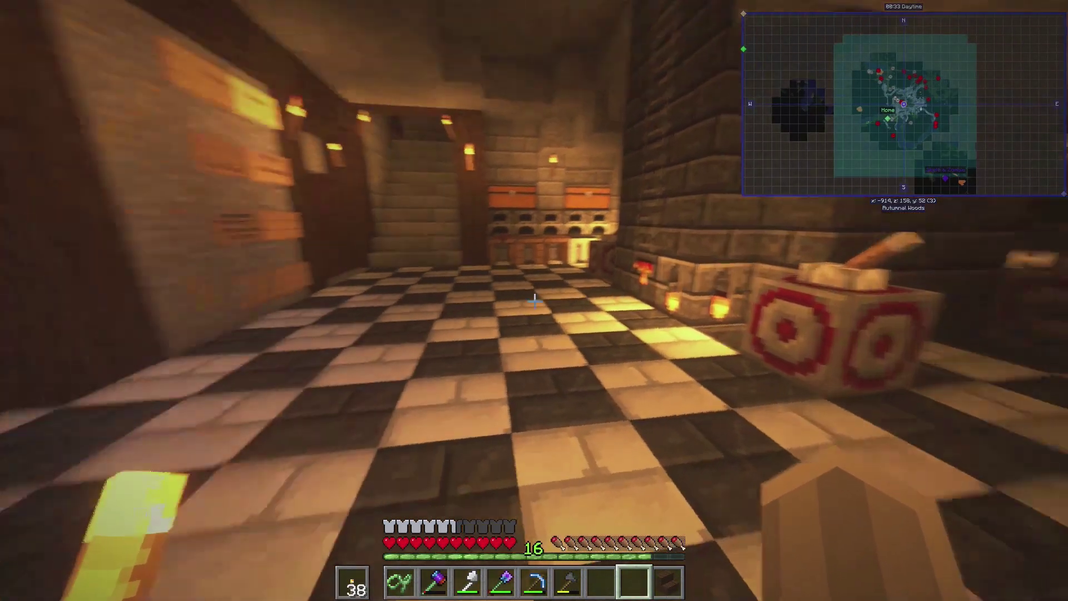
{"action": "key", "text": "w"}
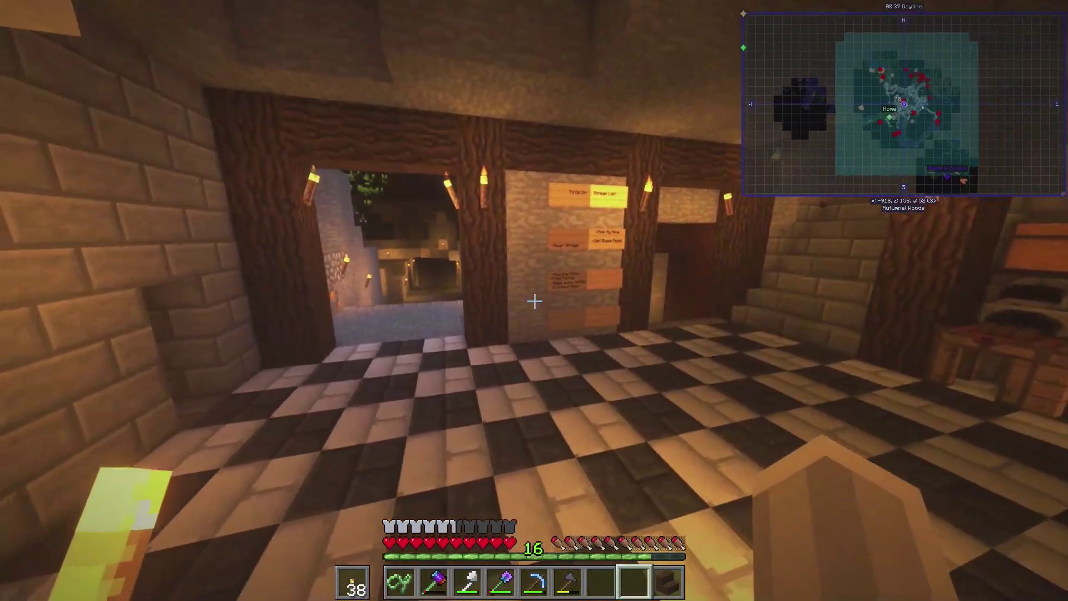
Set the video brightness to Moody and return to the game to check the room's lighting
{"action": "key", "text": "e"}
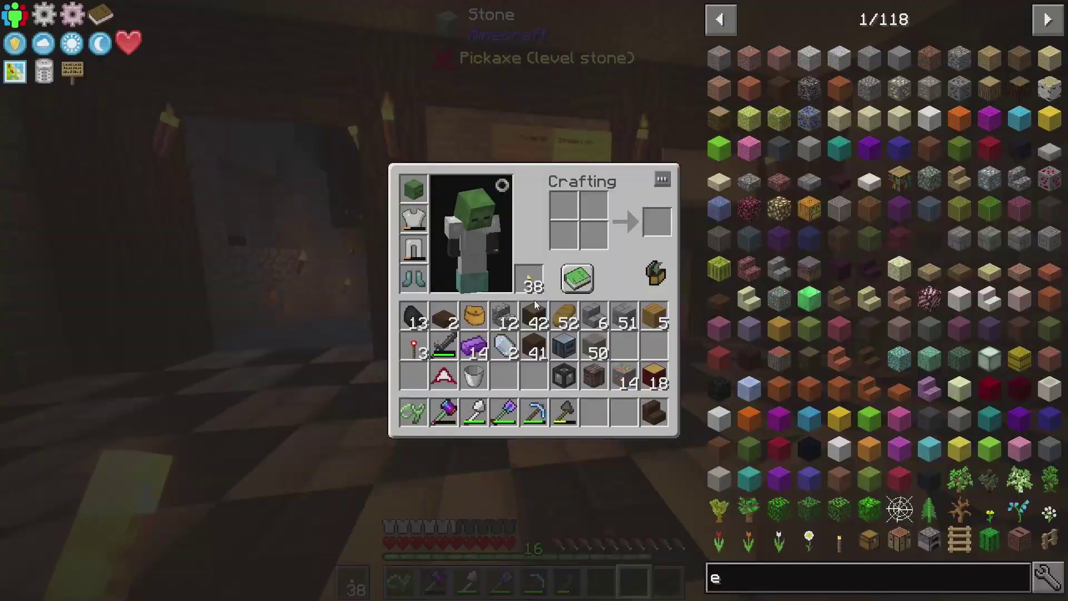
{"action": "key", "text": "Escape"}
{"action": "key", "text": "Escape"}
{"action": "left_click", "coordinate": [469, 303]}
{"action": "left_click", "coordinate": [443, 231]}
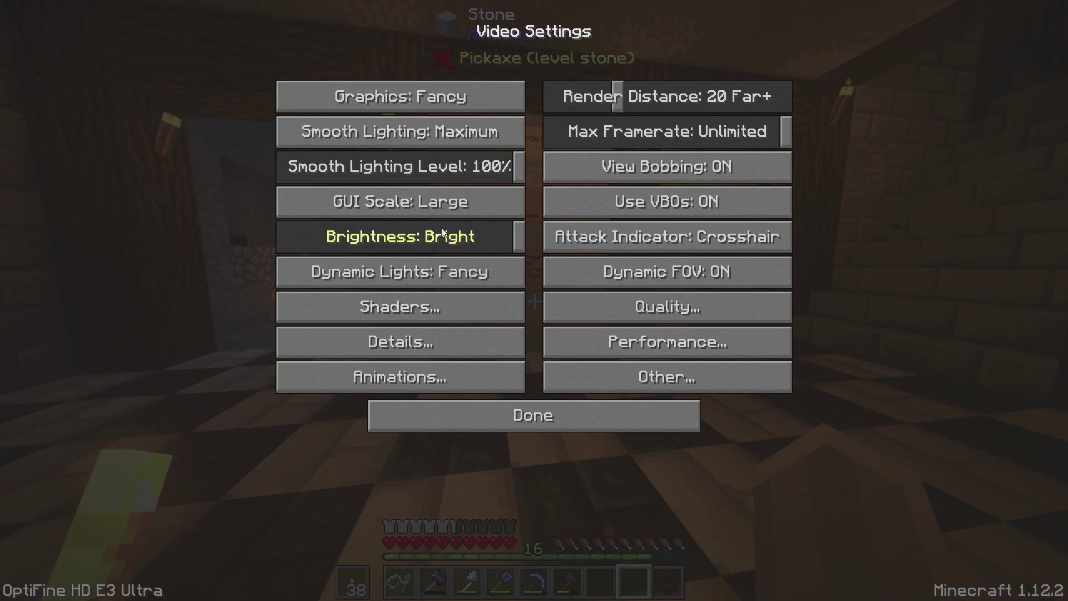
{"action": "left_click_drag", "start_coordinate": [456, 237], "coordinate": [174, 242]}
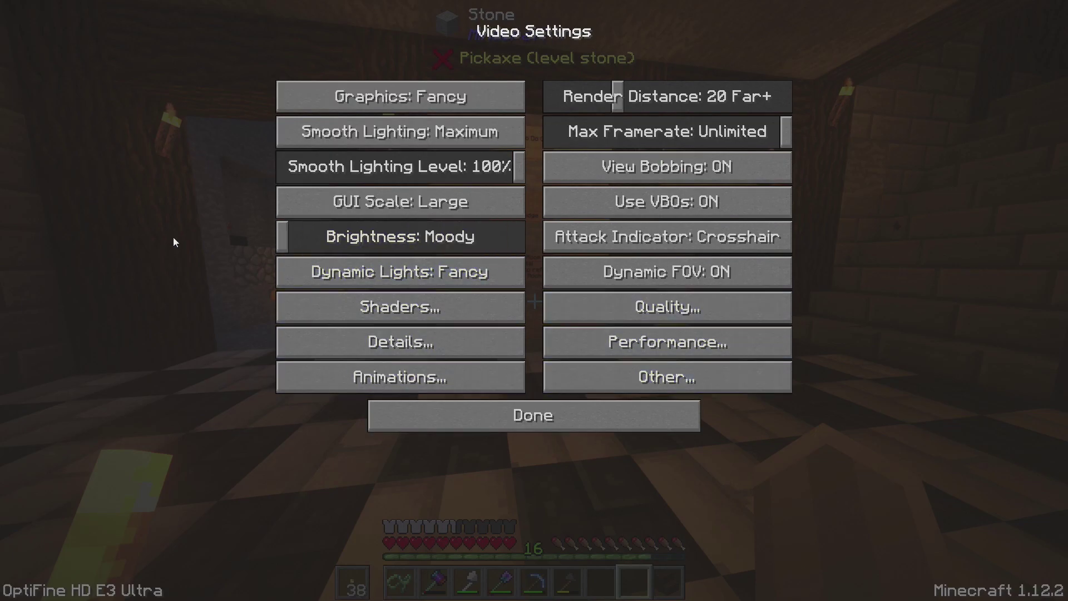
{"action": "left_click", "coordinate": [639, 418]}
{"action": "key", "text": "Escape"}
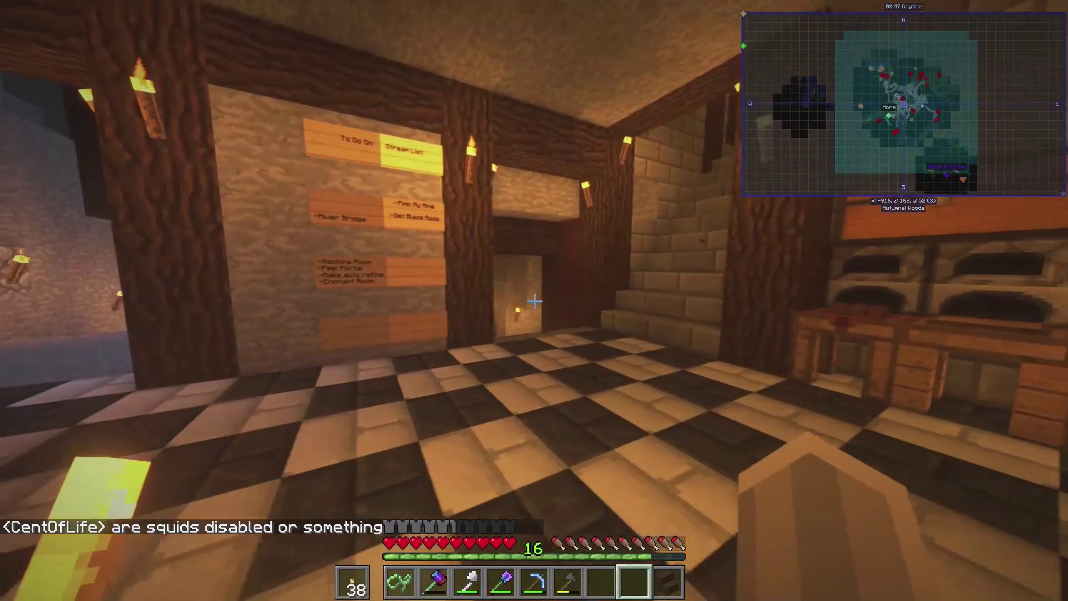
Set the video brightness to Bright
{"action": "key", "text": "Escape"}
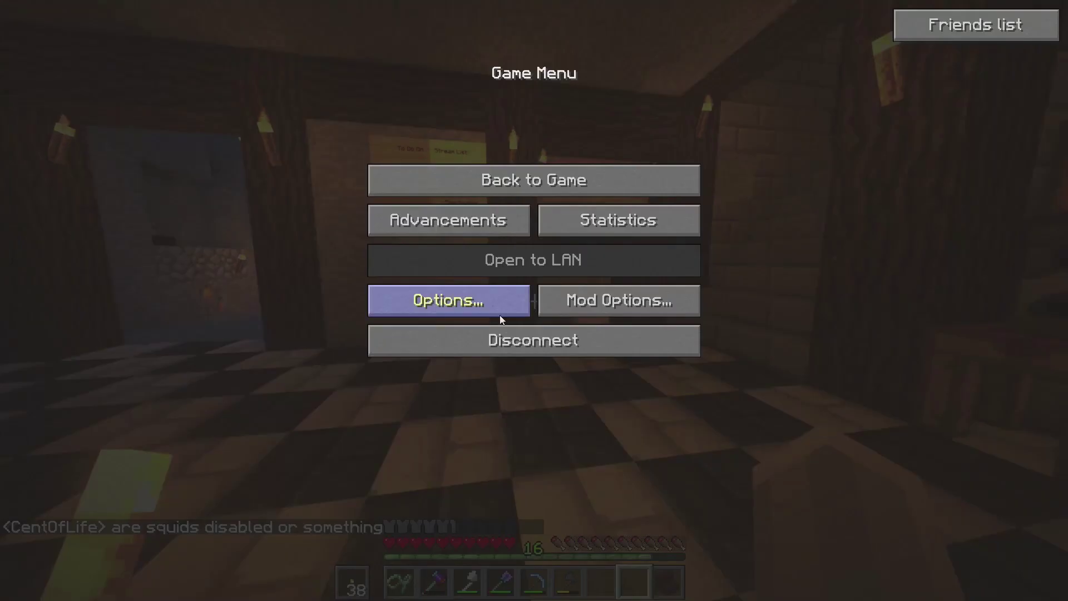
{"action": "left_click", "coordinate": [499, 315]}
{"action": "left_click", "coordinate": [467, 225]}
{"action": "left_click_drag", "start_coordinate": [379, 249], "coordinate": [640, 263]}
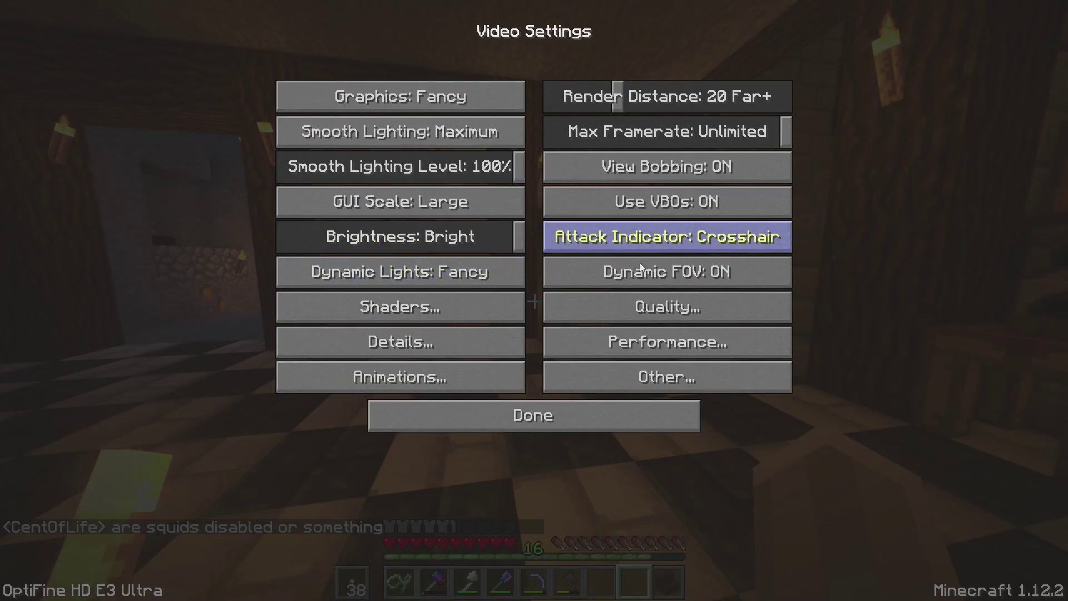